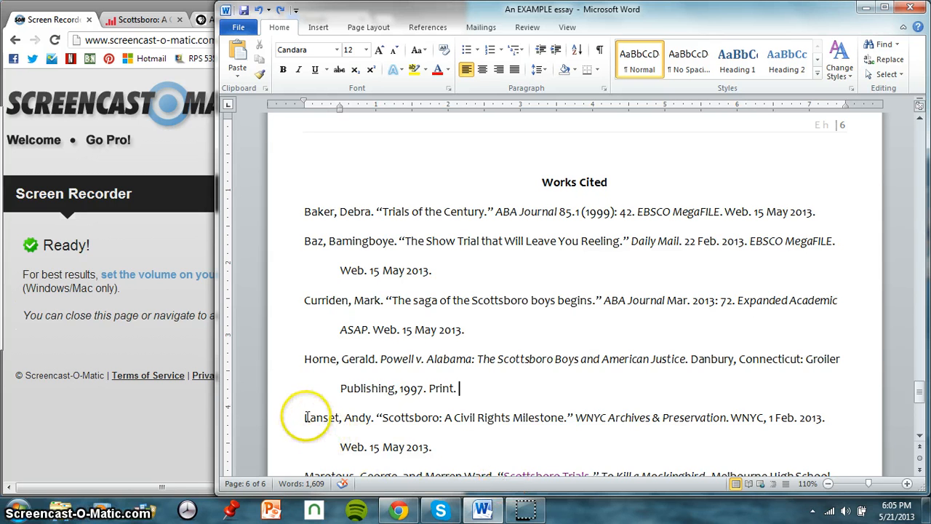
# Switch to Chrome and copy the full web address of the WNYC article "Scottsboro: A Civil Rights Milestone".
pyautogui.moveTo(305, 417); pyautogui.dragTo(551, 419)
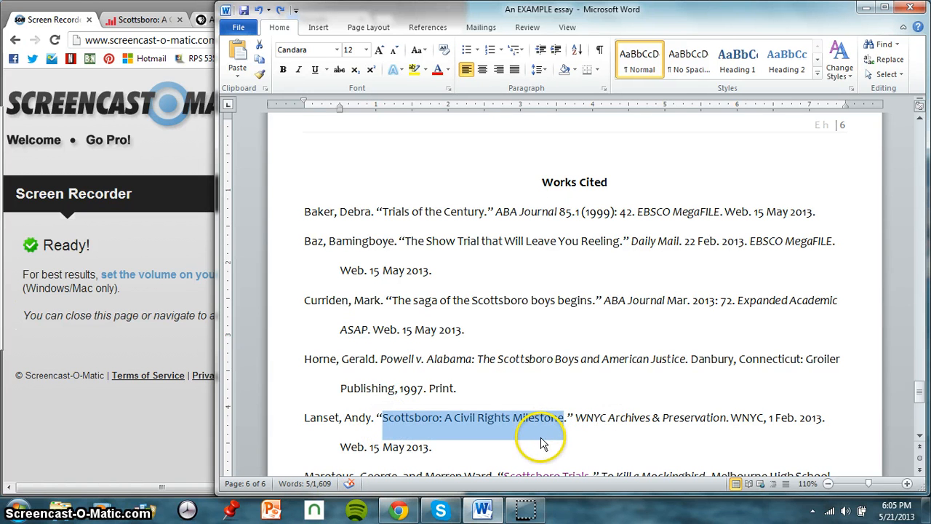
pyautogui.click(144, 22)
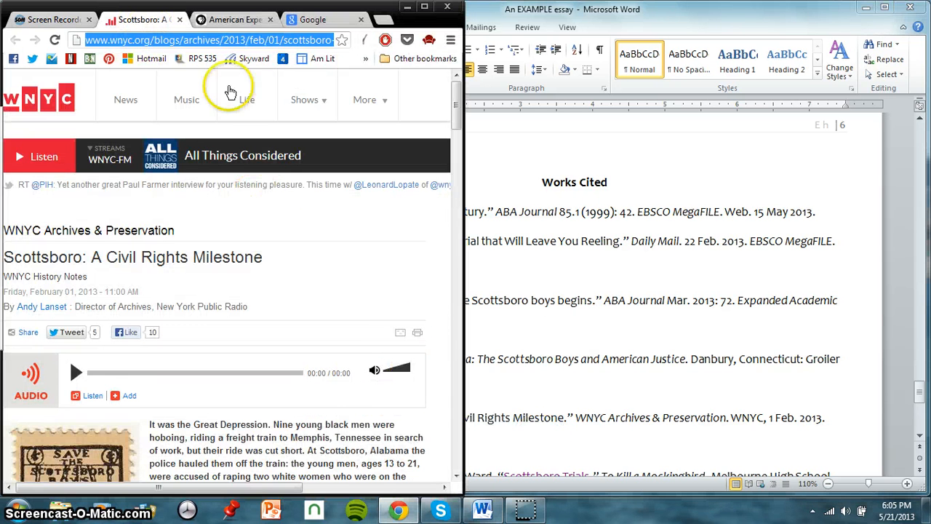
pyautogui.click(229, 41)
pyautogui.click(229, 40)
pyautogui.click(228, 40)
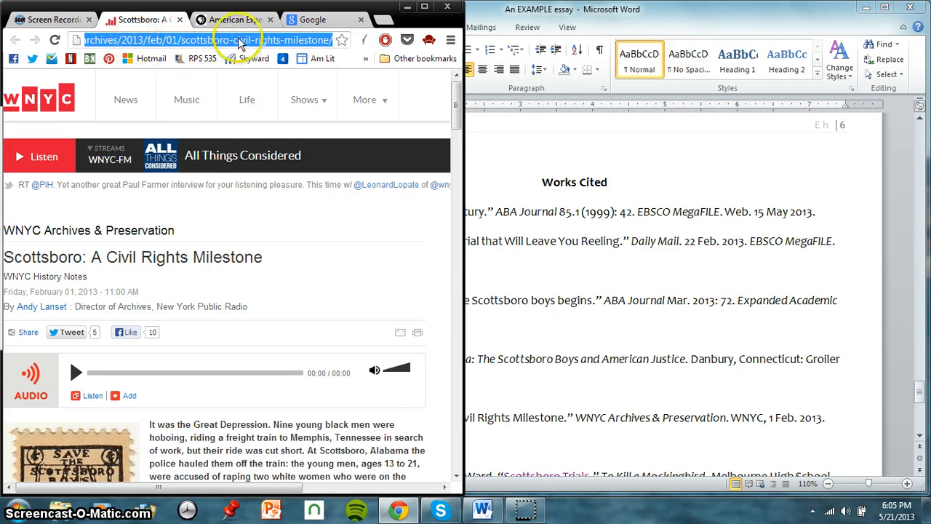
pyautogui.rightClick(300, 40)
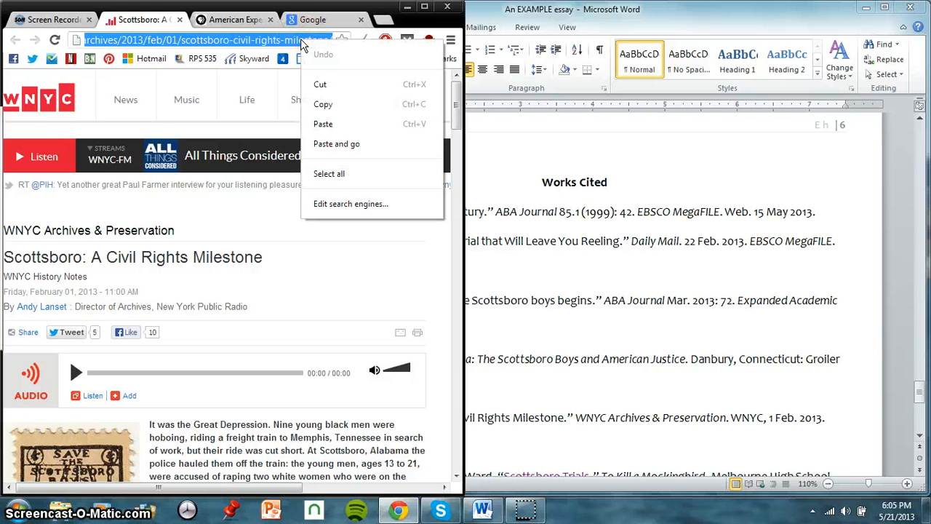
pyautogui.click(323, 104)
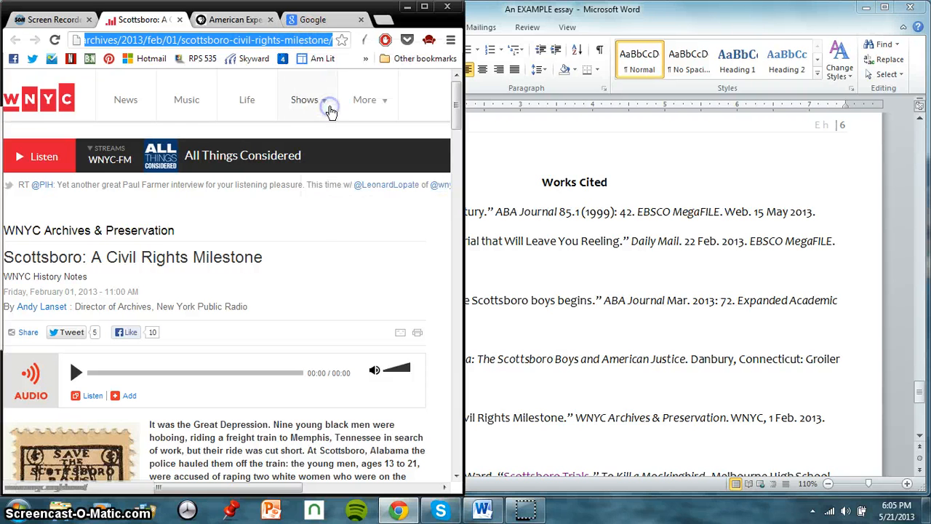
# Return to Word and hyperlink the title "Scottsboro: A Civil Rights Milestone" in the Works Cited to the copied WNYC address.
pyautogui.click(551, 270)
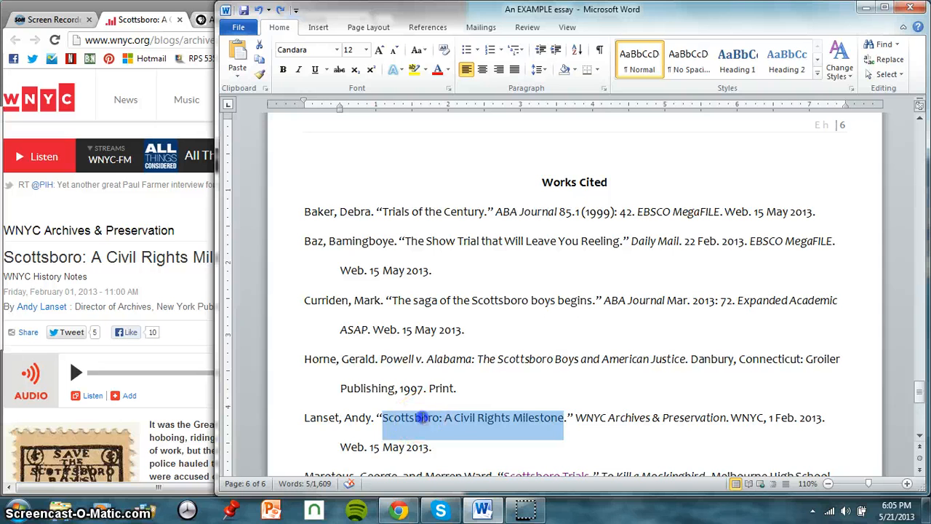
pyautogui.click(420, 417)
pyautogui.moveTo(302, 416); pyautogui.dragTo(553, 419)
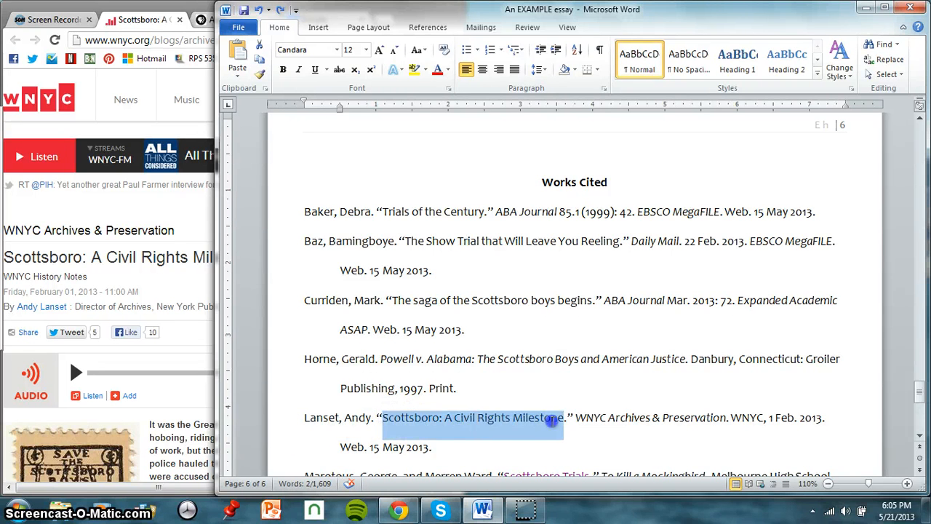
pyautogui.rightClick(537, 428)
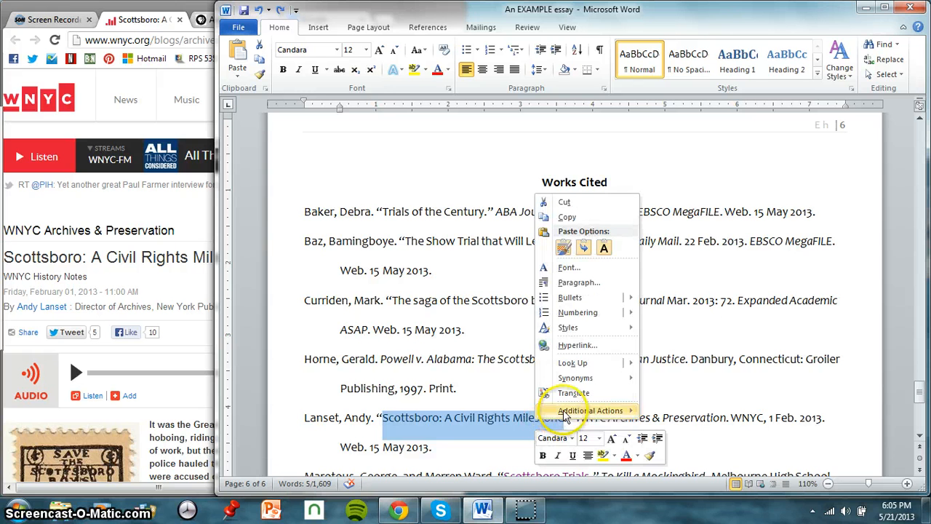
pyautogui.click(579, 346)
pyautogui.rightClick(589, 320)
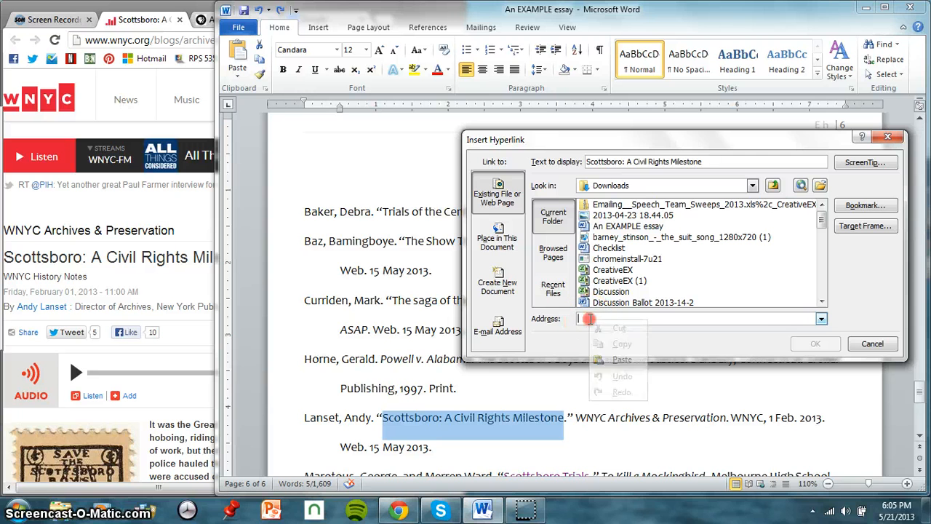
pyautogui.click(613, 358)
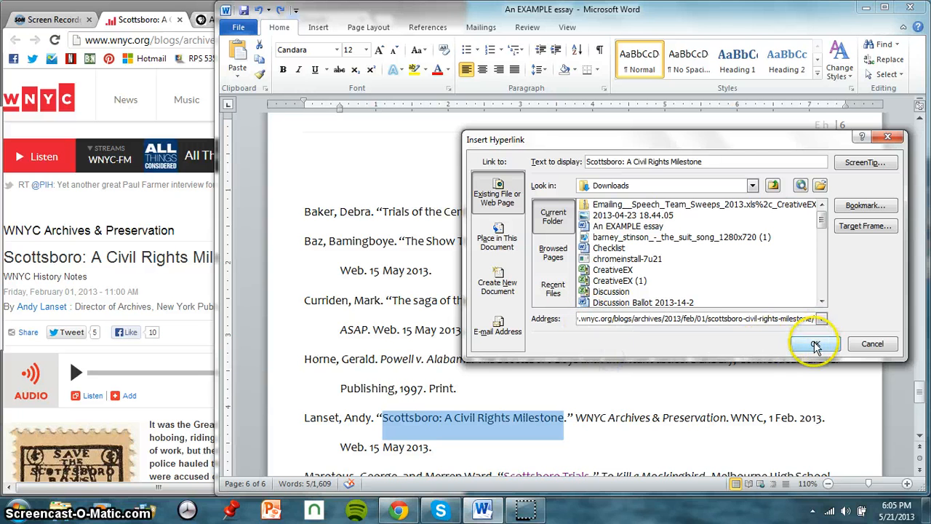
pyautogui.click(814, 344)
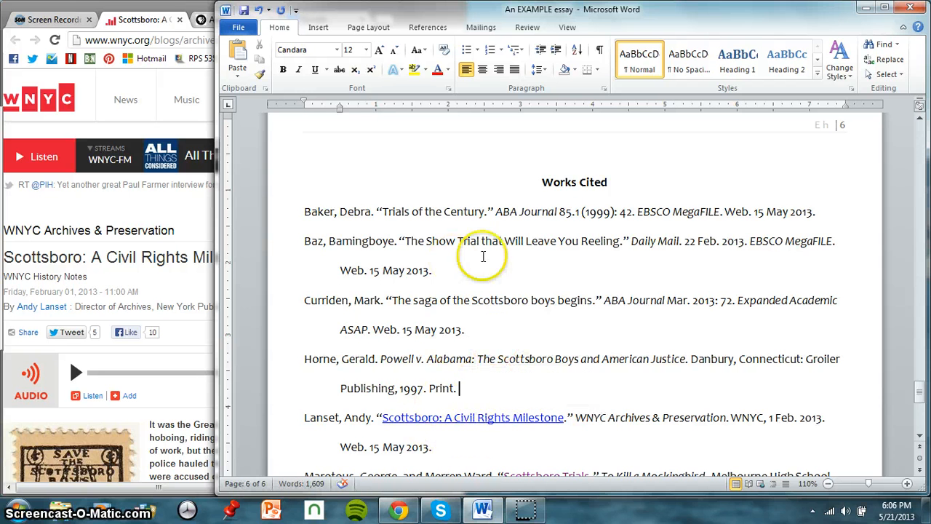
# Hyperlink the author's surname in the page 3 parenthetical citation after "exclusion of jurors based on race" to the copied WNYC address.
pyautogui.scroll(20, 518, 358)
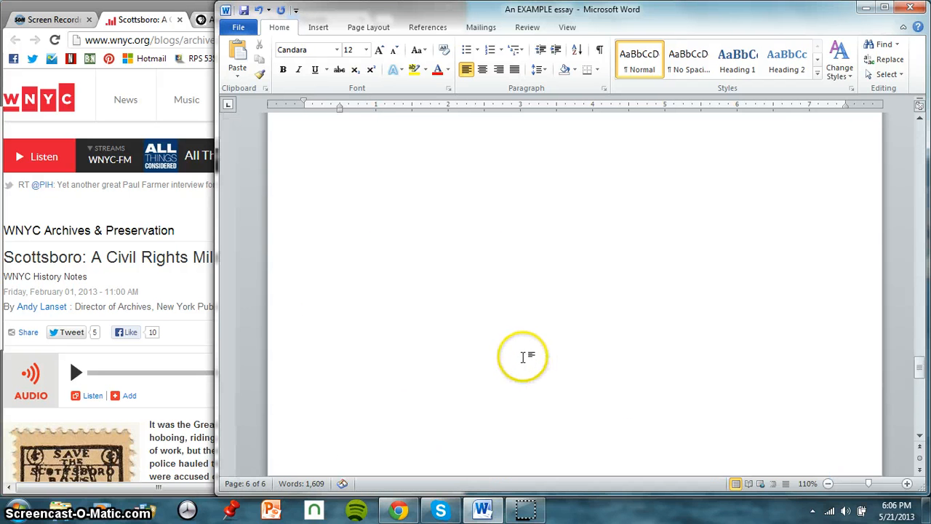
pyautogui.scroll(18, 526, 358)
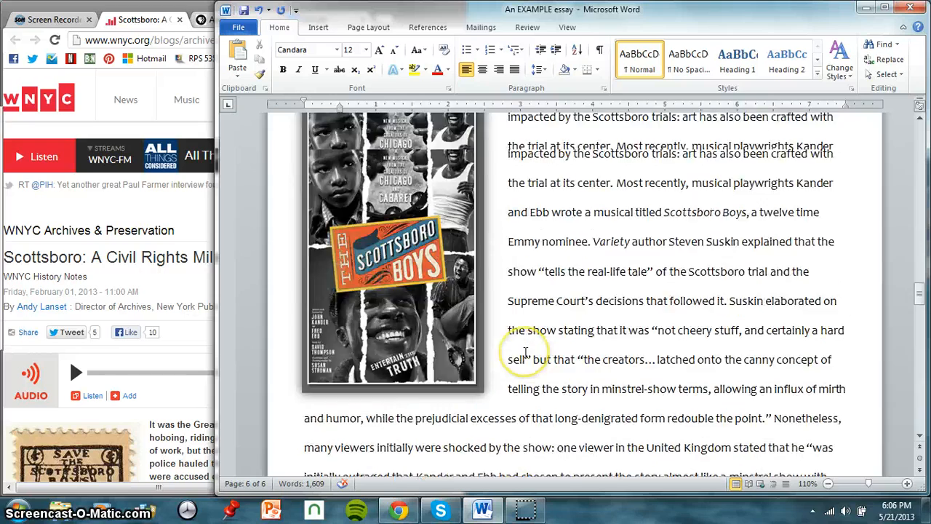
pyautogui.scroll(8, 526, 352)
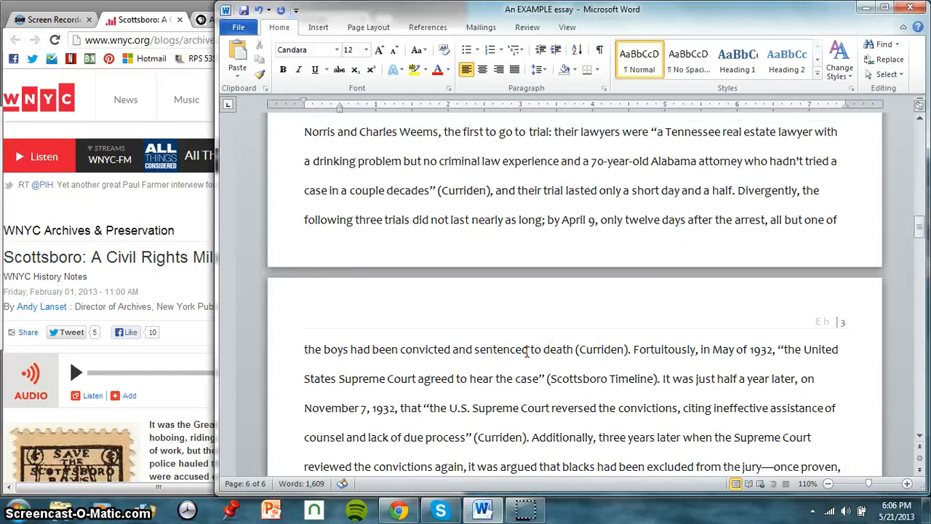
pyautogui.scroll(-6, 527, 352)
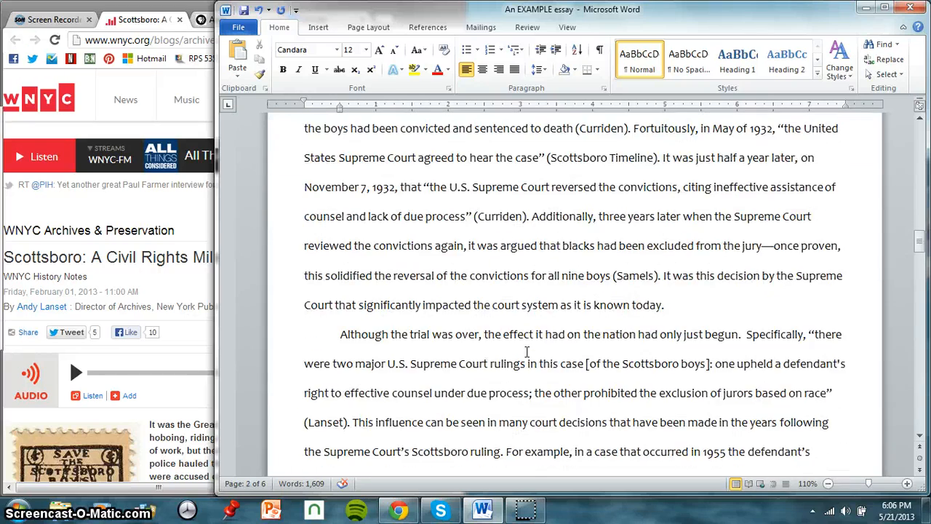
pyautogui.doubleClick(324, 422)
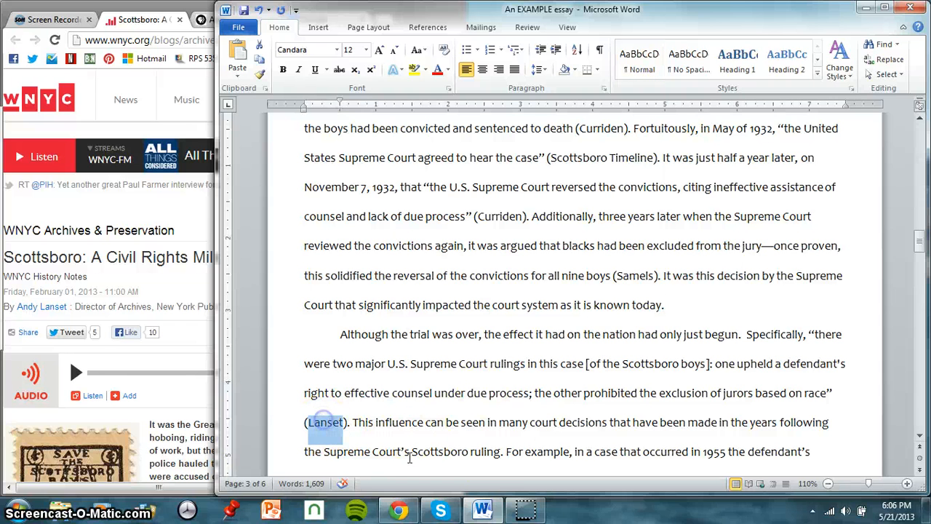
pyautogui.rightClick(331, 425)
pyautogui.click(375, 352)
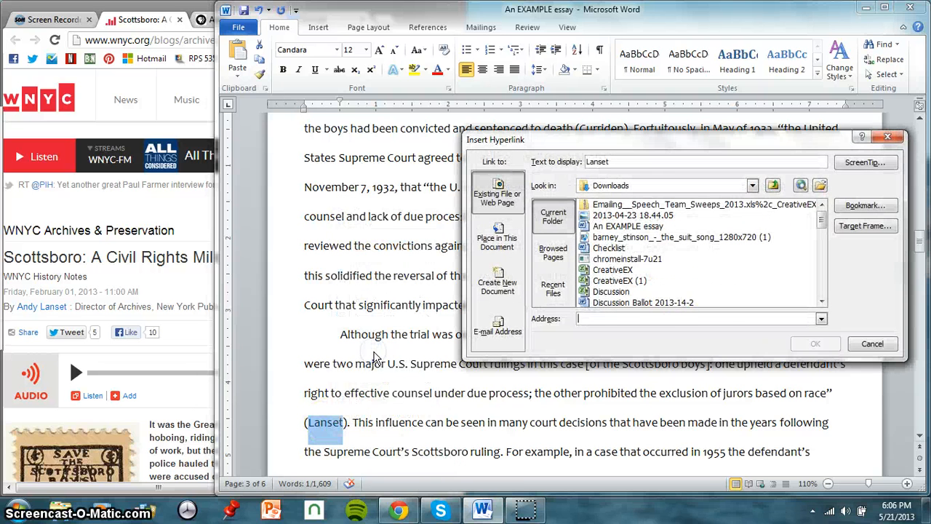
pyautogui.rightClick(710, 319)
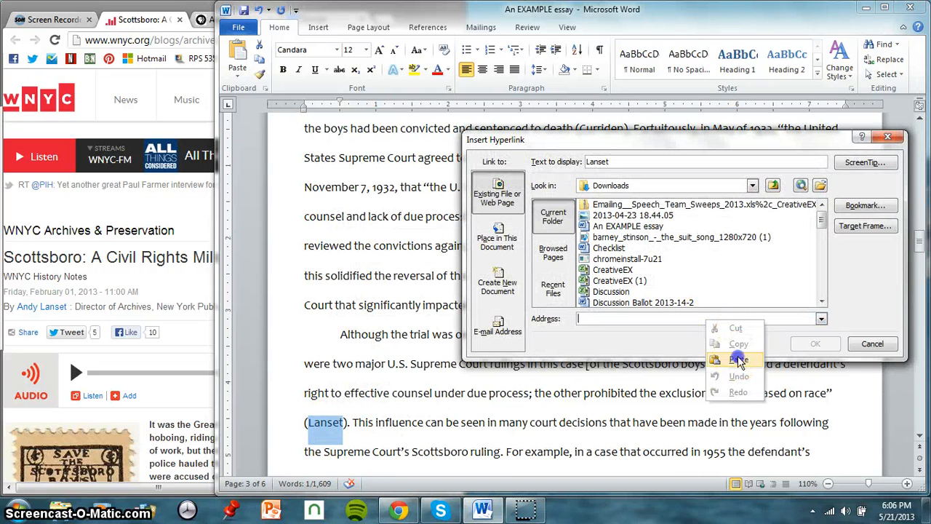
pyautogui.click(739, 359)
pyautogui.click(814, 343)
pyautogui.click(634, 392)
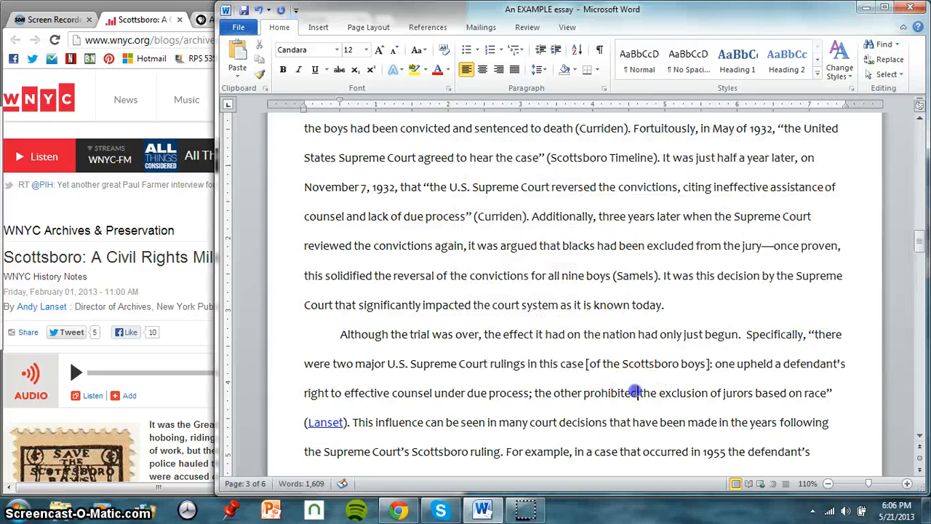
# Hyperlink the New York Public Radio reporter's full name, following "According to" on page 3, to the copied WNYC address.
pyautogui.scroll(-4, 636, 391)
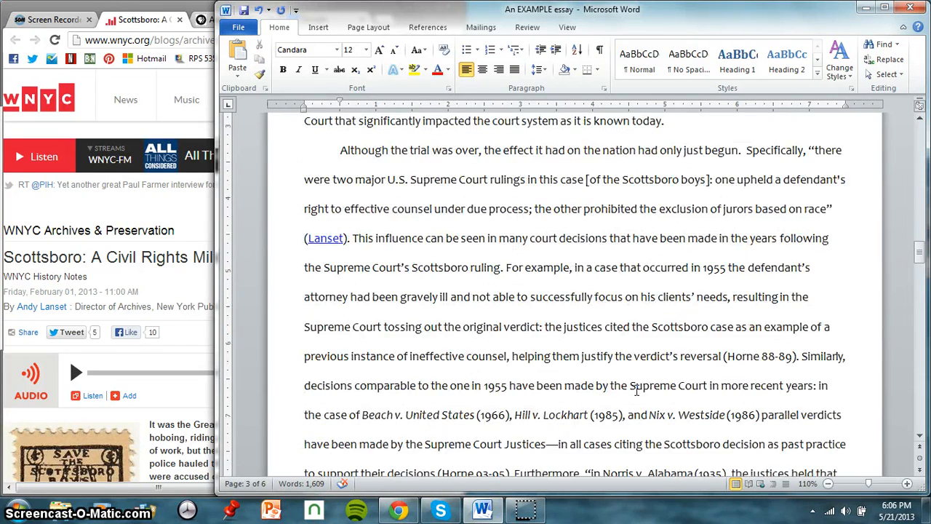
pyautogui.click(671, 363)
pyautogui.scroll(-1, 684, 365)
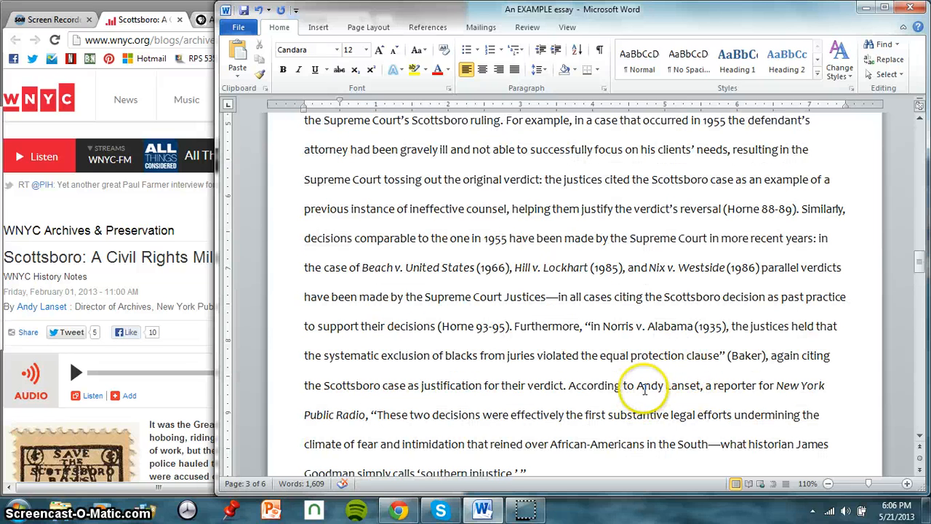
pyautogui.moveTo(638, 387); pyautogui.dragTo(699, 389)
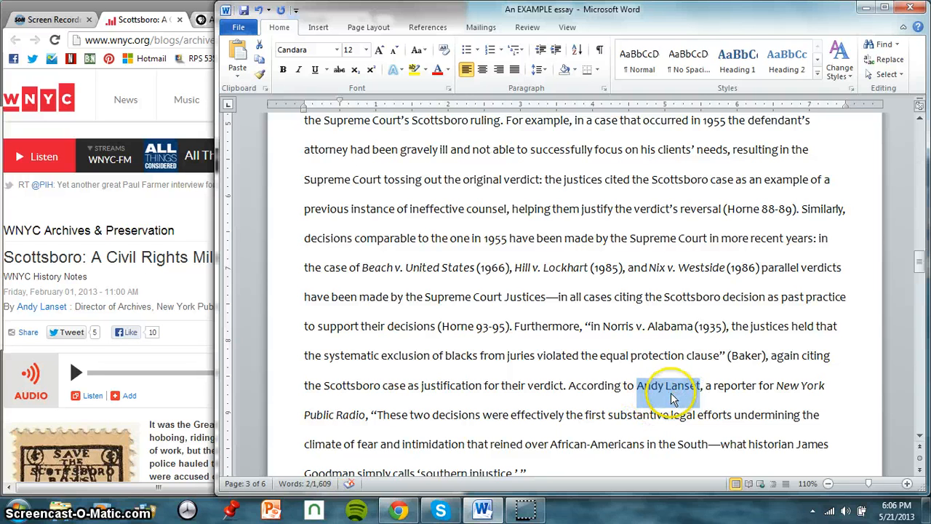
pyautogui.doubleClick(681, 385)
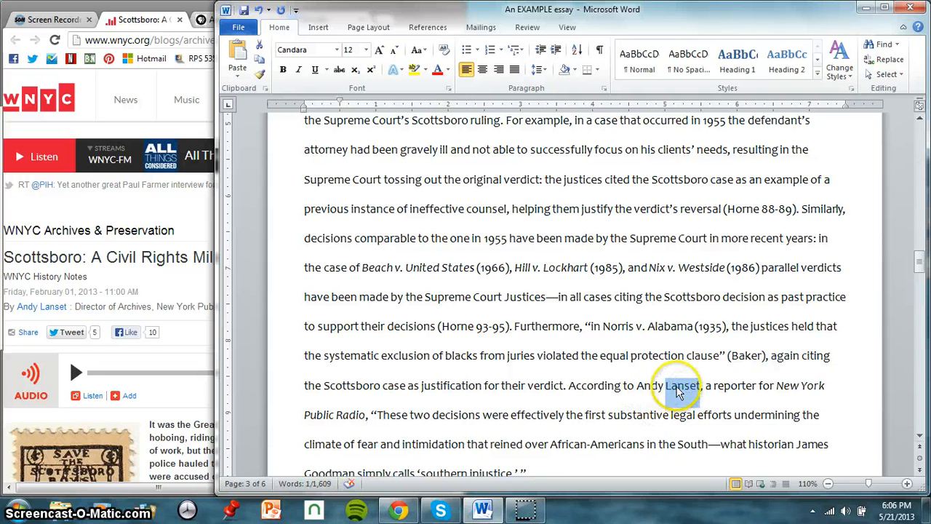
pyautogui.click(647, 387)
pyautogui.moveTo(637, 386); pyautogui.dragTo(689, 386)
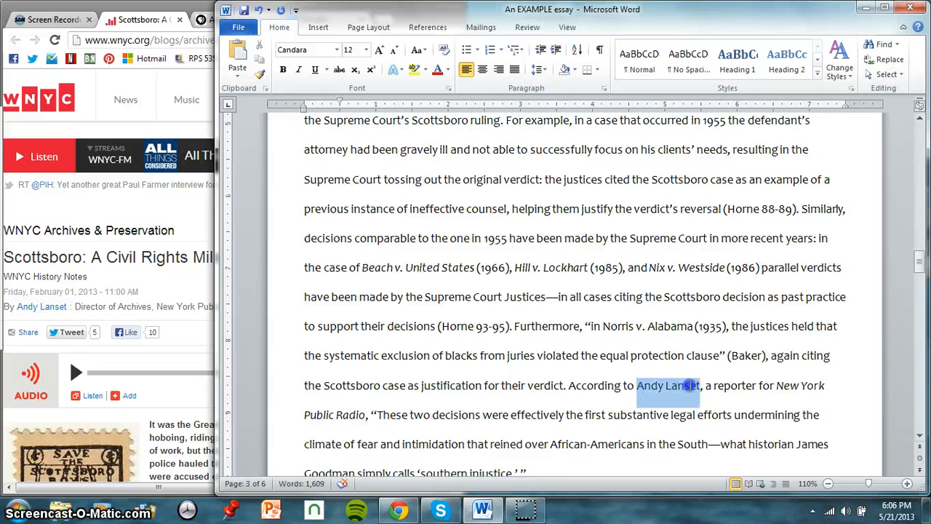
pyautogui.rightClick(691, 391)
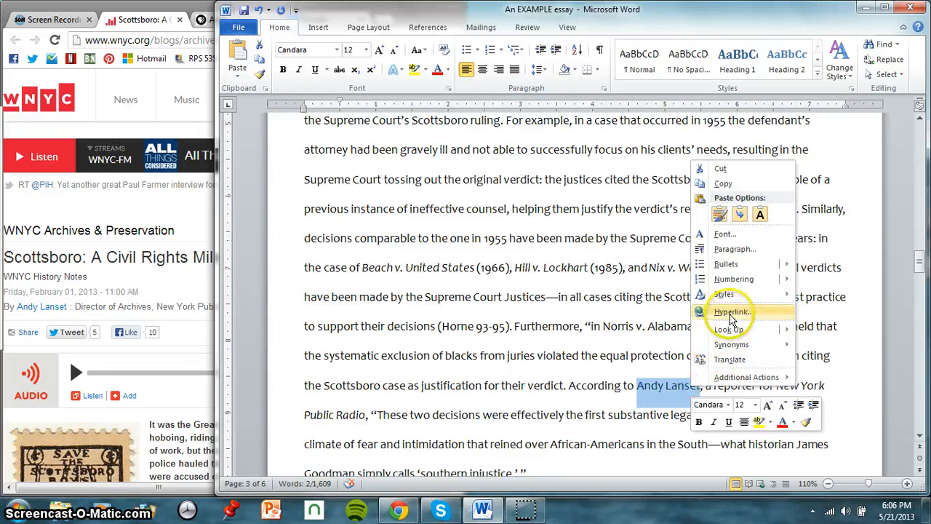
pyautogui.click(727, 318)
pyautogui.click(665, 318)
pyautogui.rightClick(665, 320)
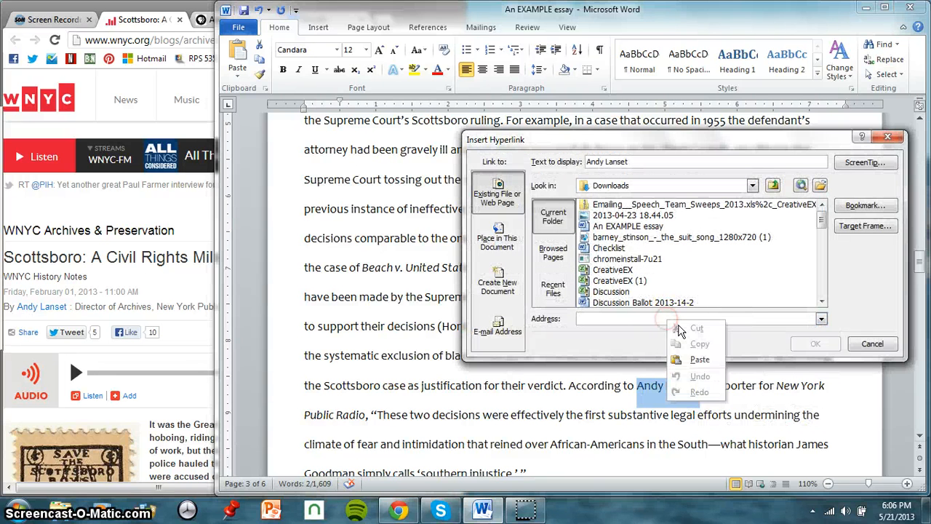
pyautogui.click(699, 357)
pyautogui.click(815, 345)
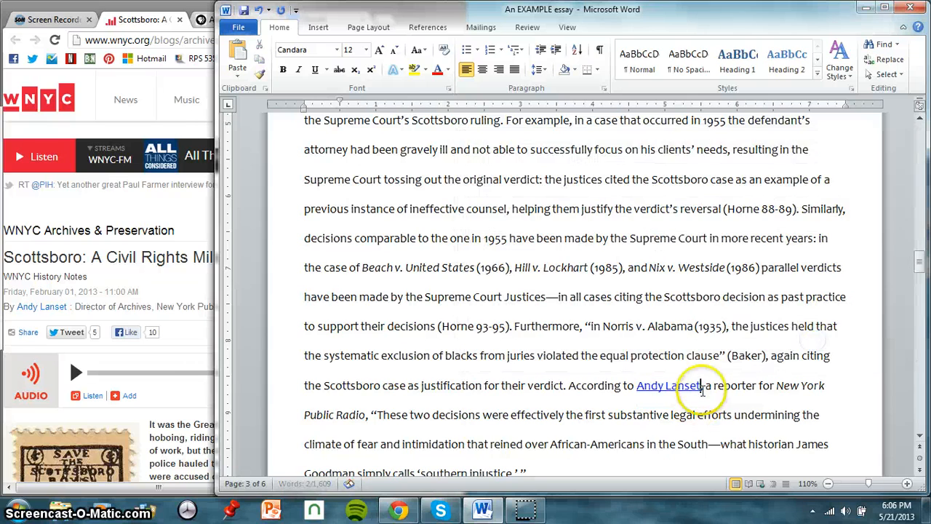
# Go back to the Works Cited page, then switch to Chrome and copy the web address of the PBS Scottsboro Timeline page.
pyautogui.scroll(-3, 736, 379)
pyautogui.scroll(-15, 737, 379)
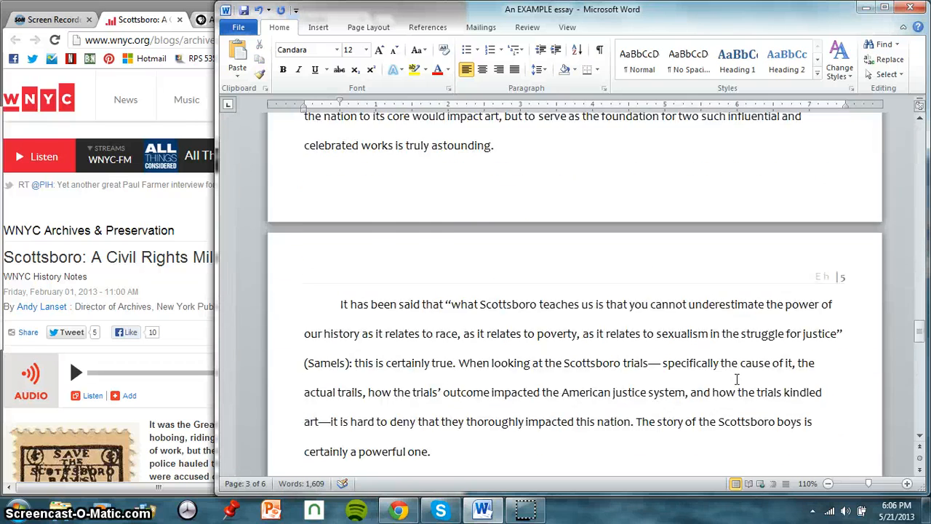
pyautogui.scroll(-12, 737, 379)
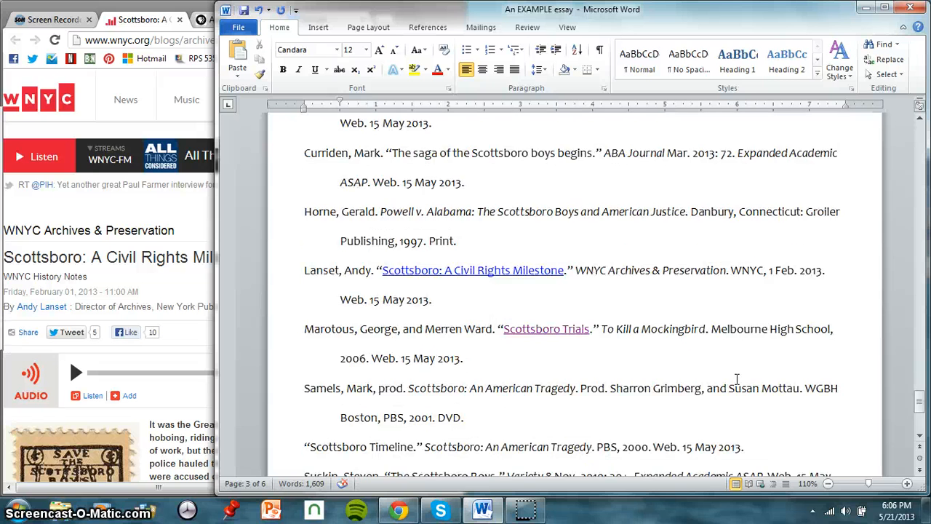
pyautogui.scroll(1, 737, 379)
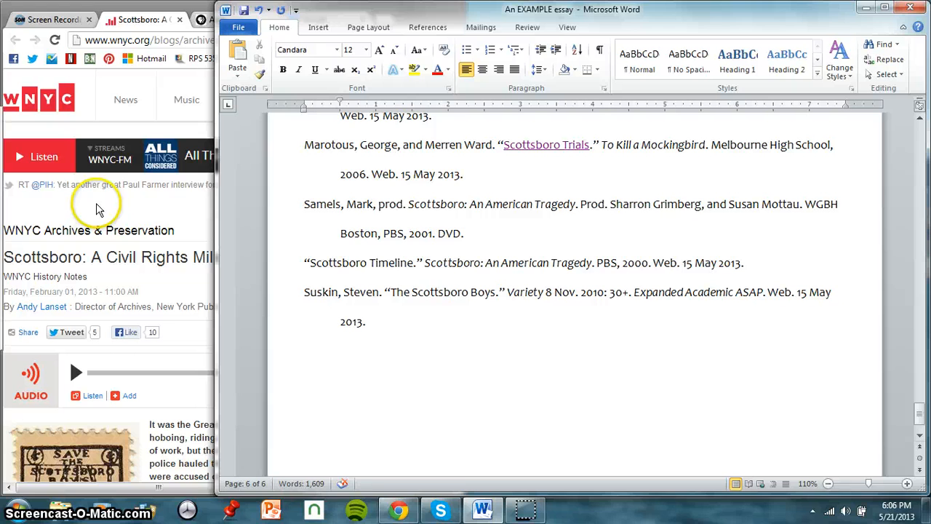
pyautogui.click(201, 208)
pyautogui.click(233, 22)
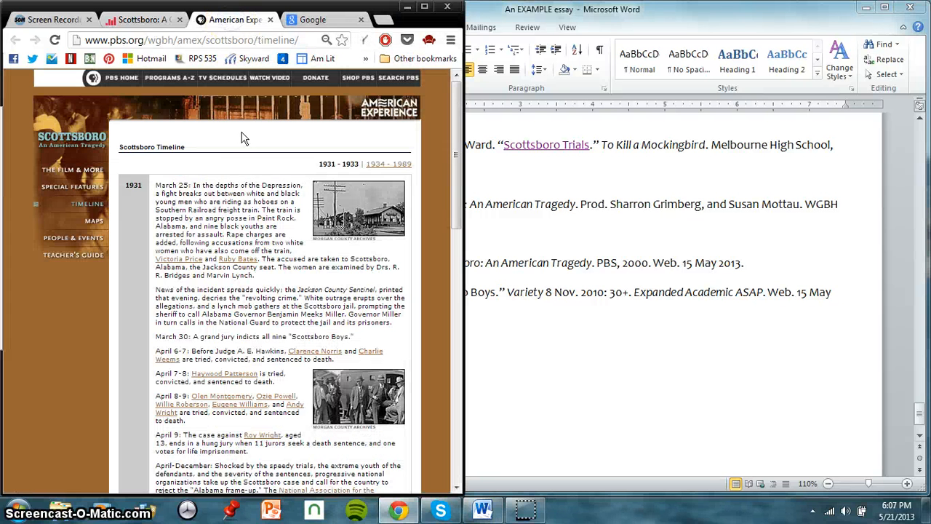
pyautogui.click(205, 42)
pyautogui.rightClick(204, 43)
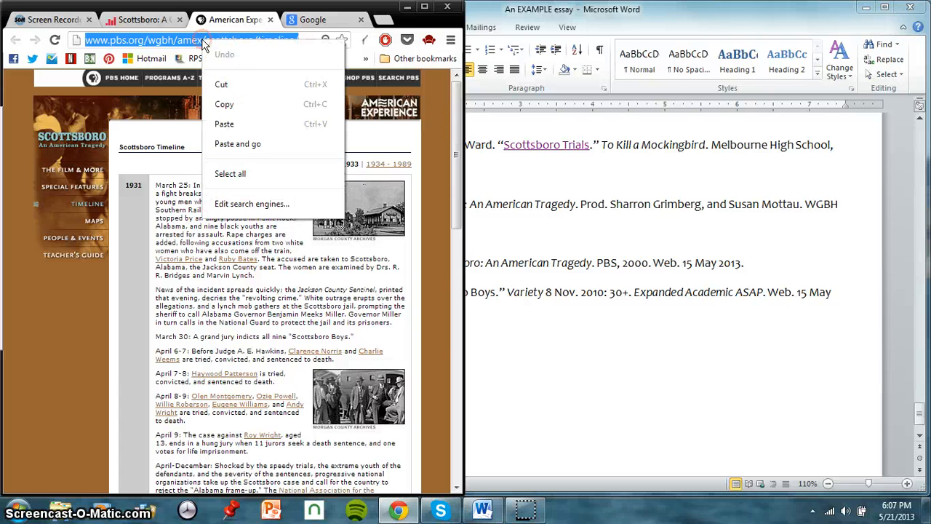
pyautogui.click(243, 109)
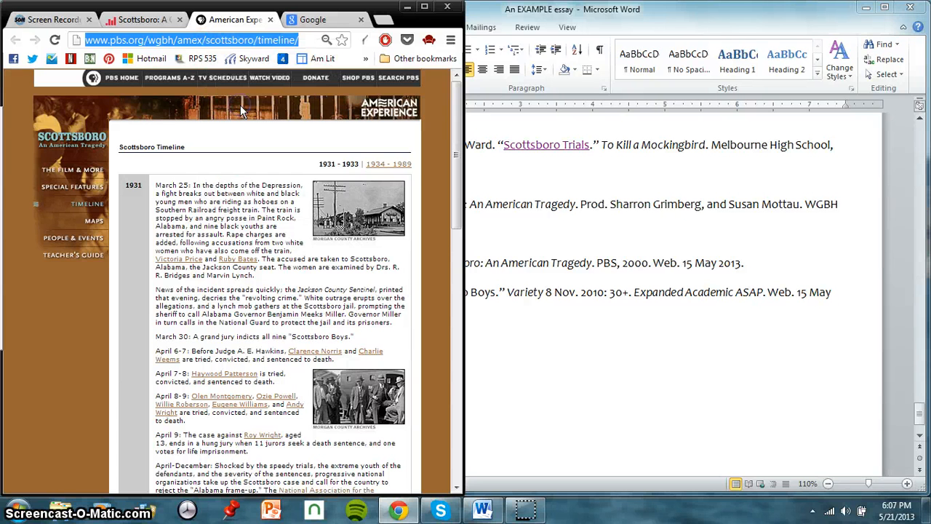
# Return to Word and hyperlink the title "Scottsboro Timeline" in the Works Cited to the copied PBS address.
pyautogui.click(548, 350)
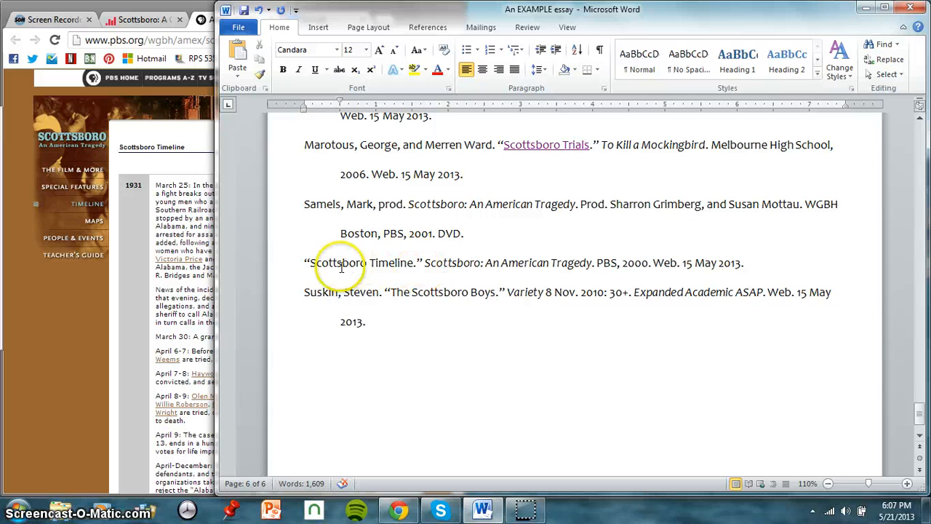
pyautogui.moveTo(311, 262); pyautogui.dragTo(408, 266)
pyautogui.rightClick(393, 270)
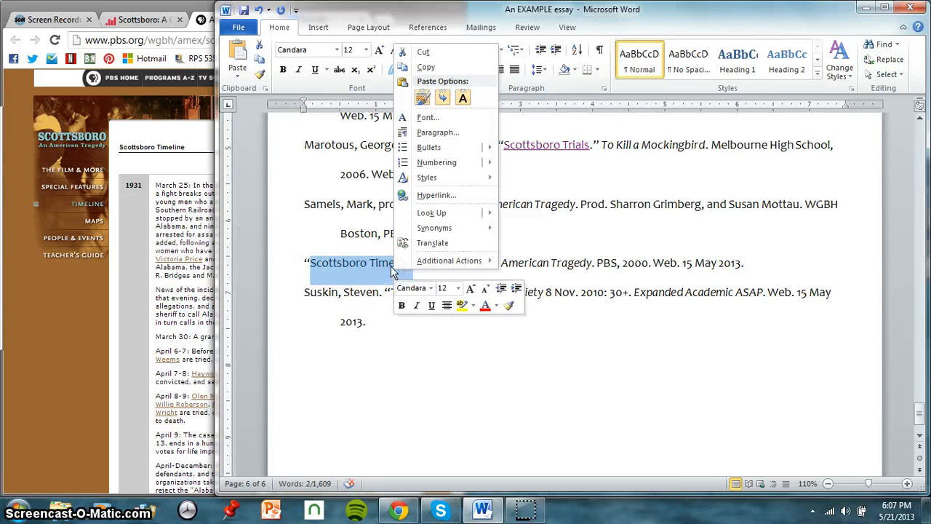
pyautogui.click(425, 194)
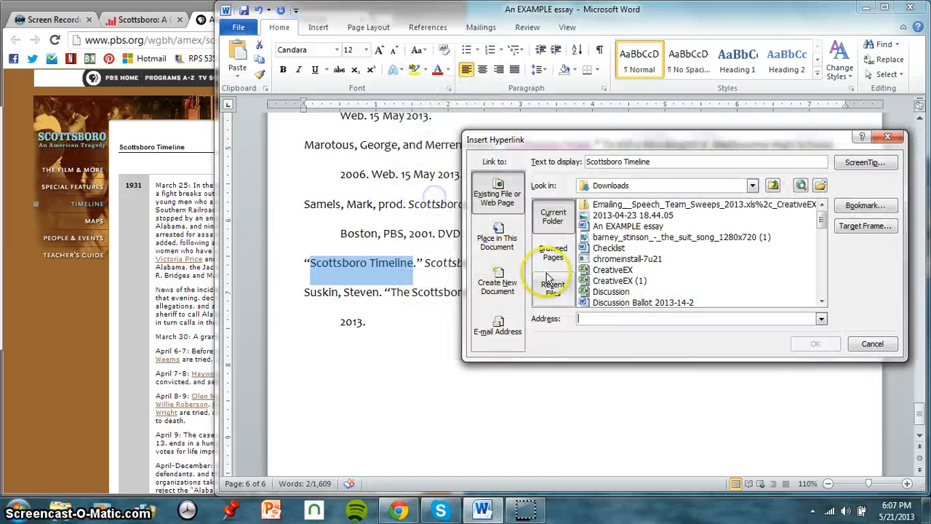
pyautogui.rightClick(640, 320)
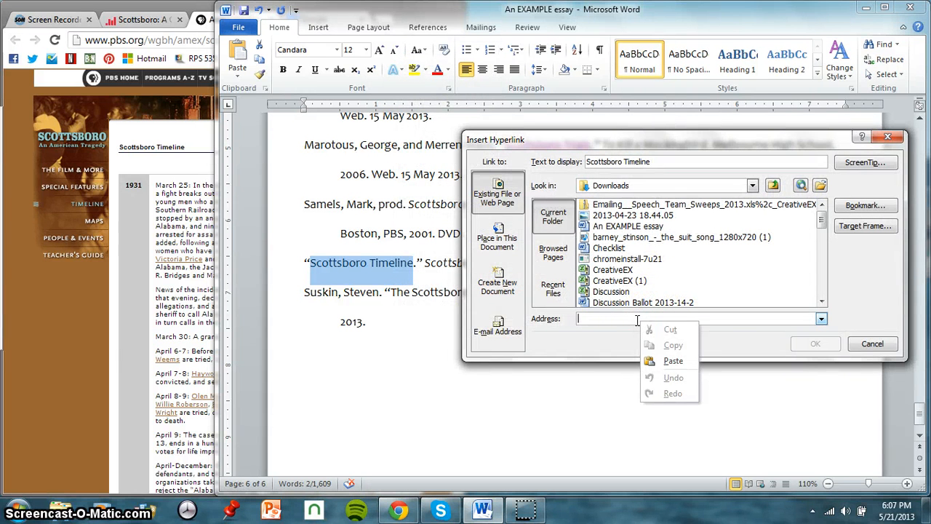
pyautogui.click(673, 361)
pyautogui.click(818, 346)
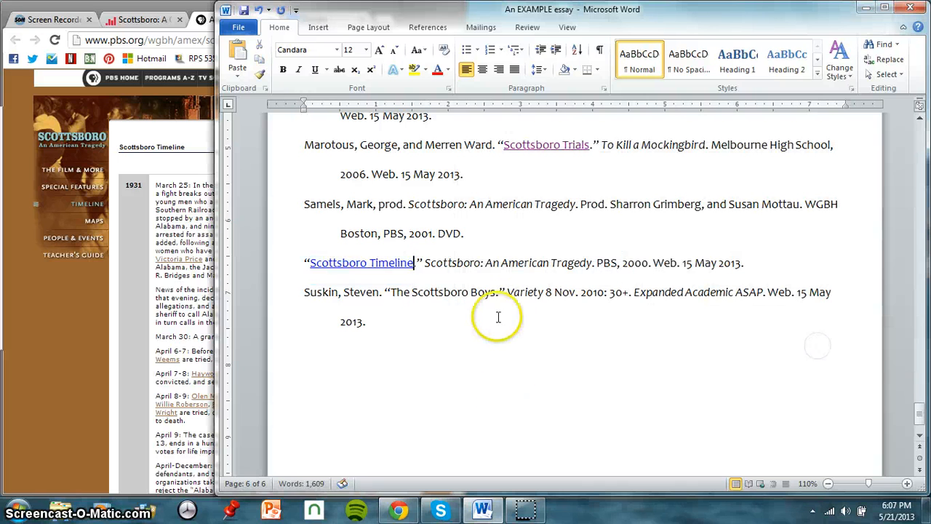
pyautogui.click(524, 265)
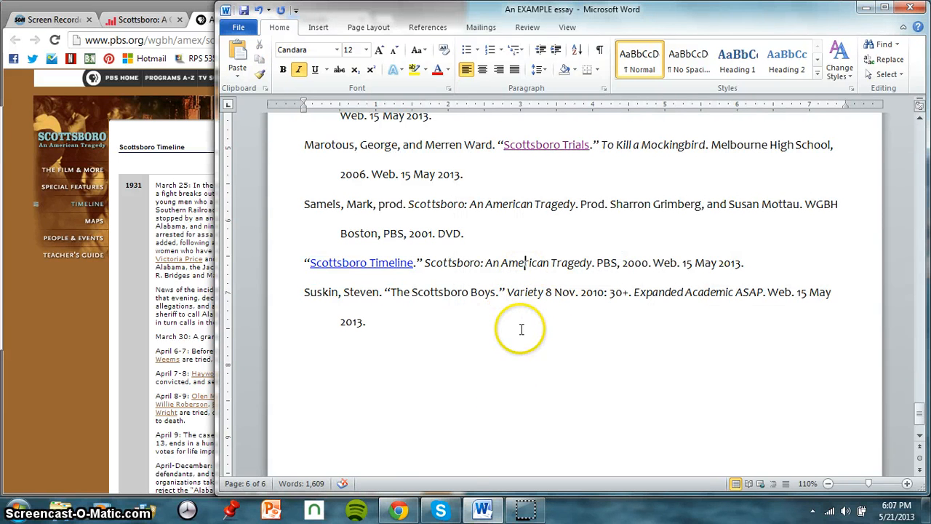
pyautogui.scroll(15, 521, 329)
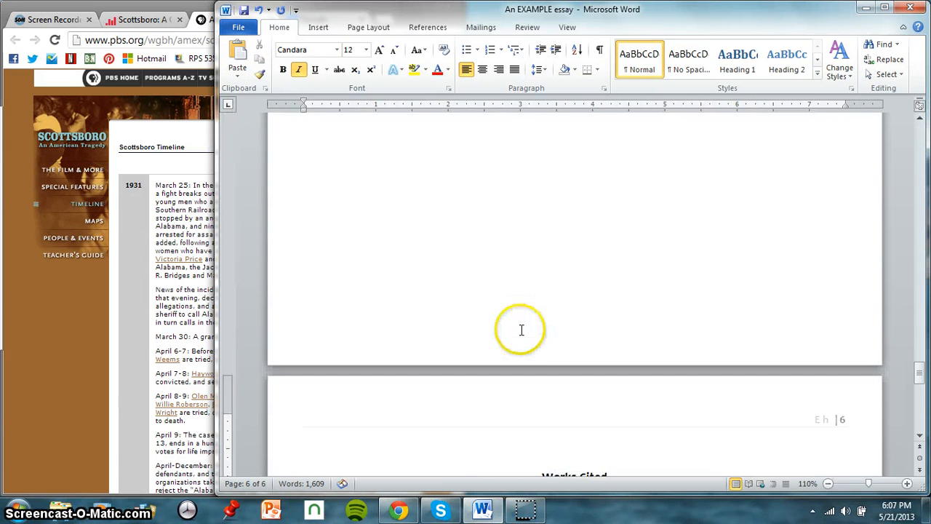
pyautogui.scroll(3, 520, 329)
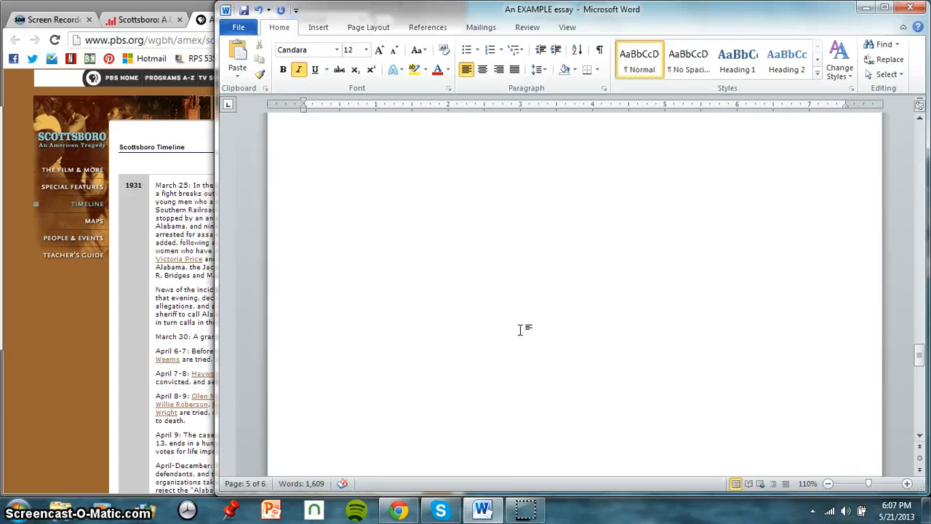
pyautogui.scroll(10, 521, 329)
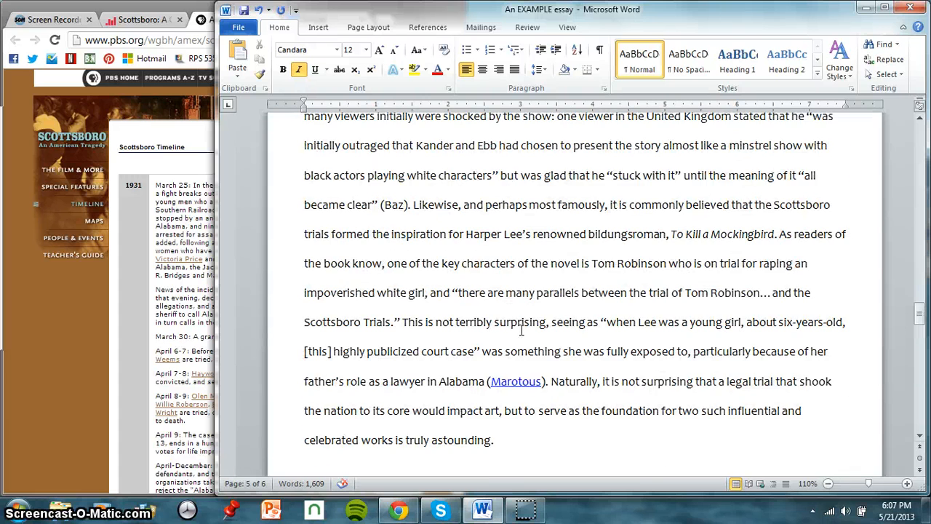
pyautogui.scroll(10, 521, 330)
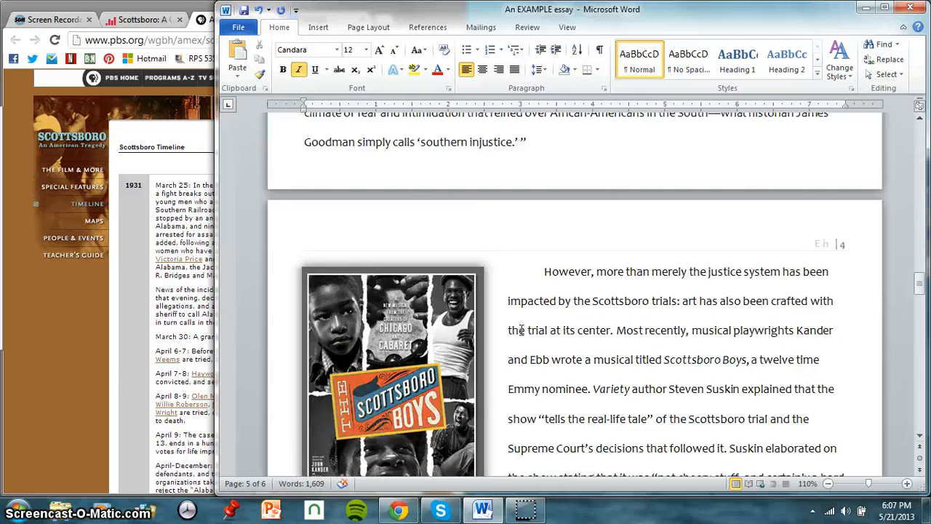
pyautogui.scroll(4, 521, 330)
pyautogui.scroll(3, 521, 330)
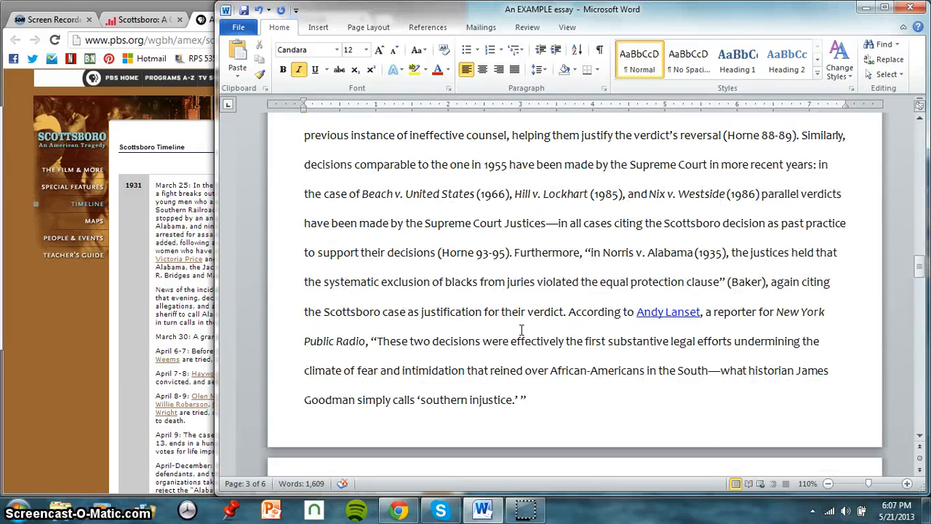
pyautogui.click(605, 331)
pyautogui.scroll(4, 605, 331)
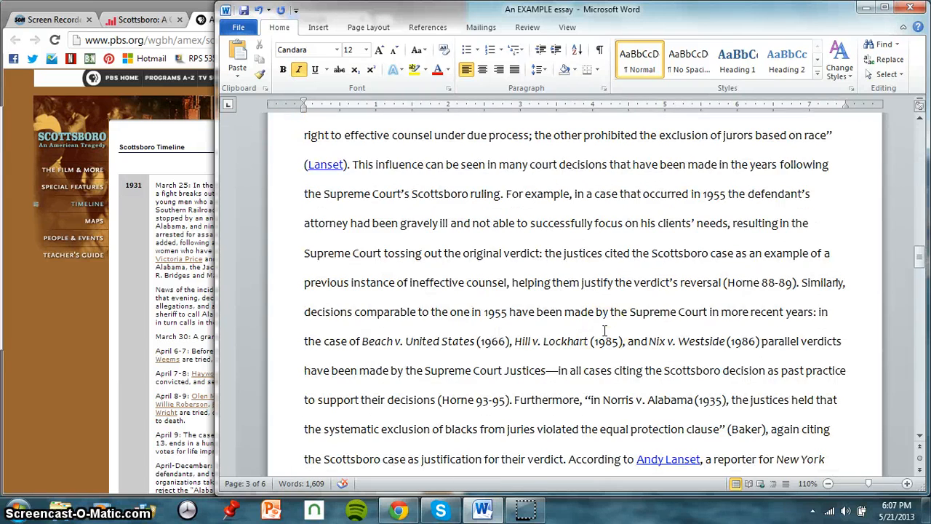
pyautogui.scroll(8, 605, 331)
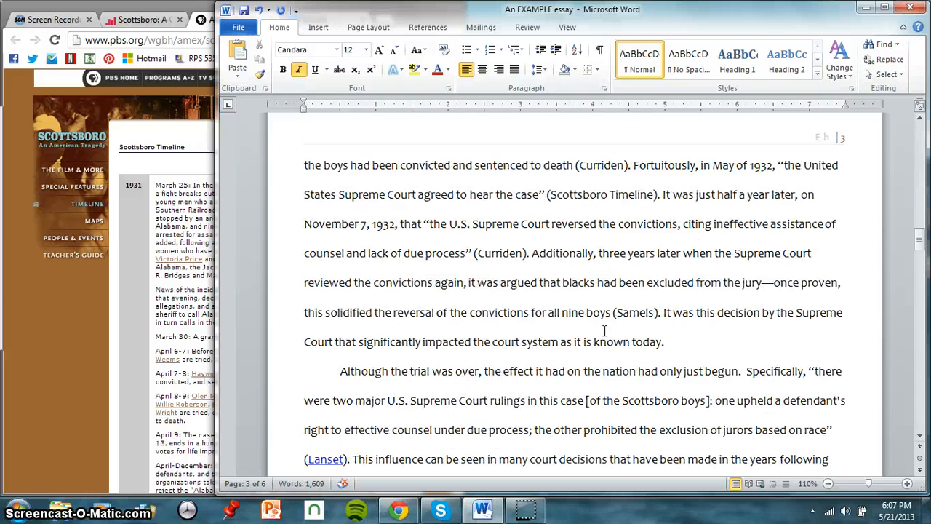
pyautogui.scroll(-1, 605, 331)
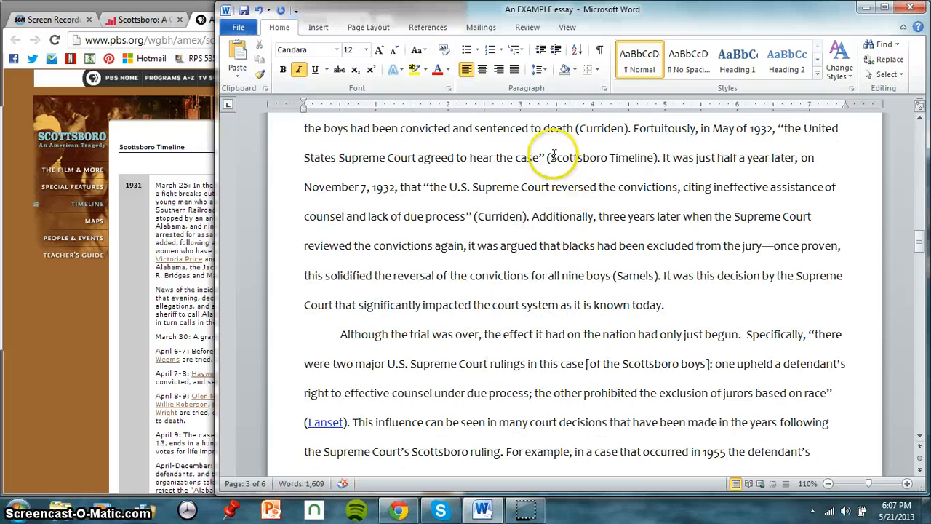
pyautogui.moveTo(551, 156); pyautogui.dragTo(640, 166)
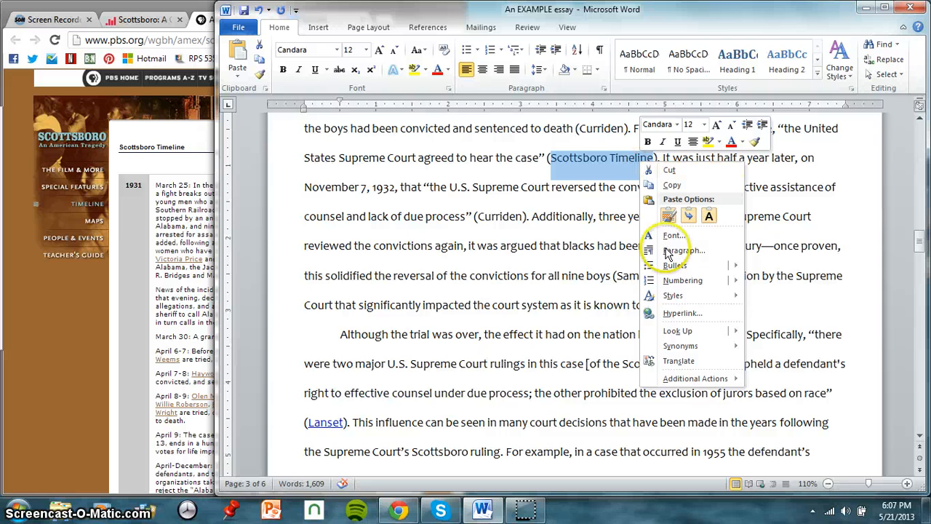
pyautogui.click(675, 313)
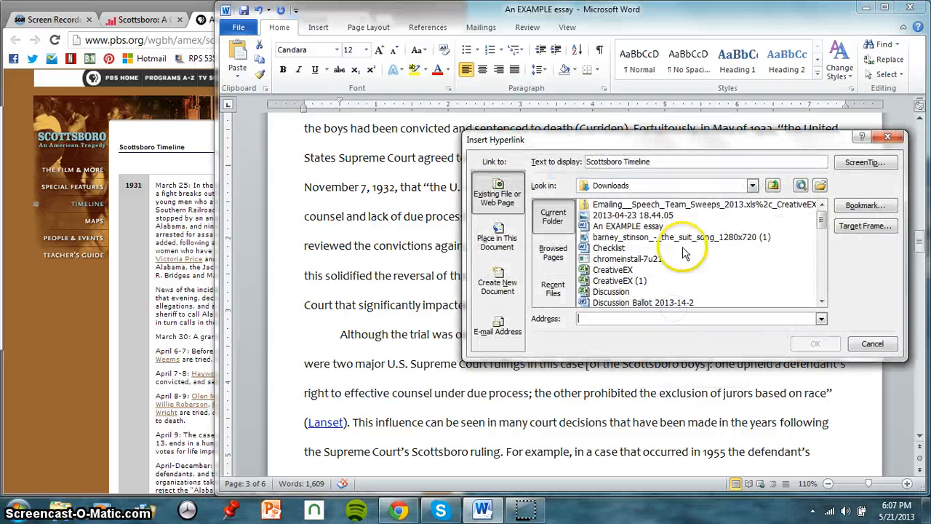
pyautogui.rightClick(670, 320)
pyautogui.click(700, 358)
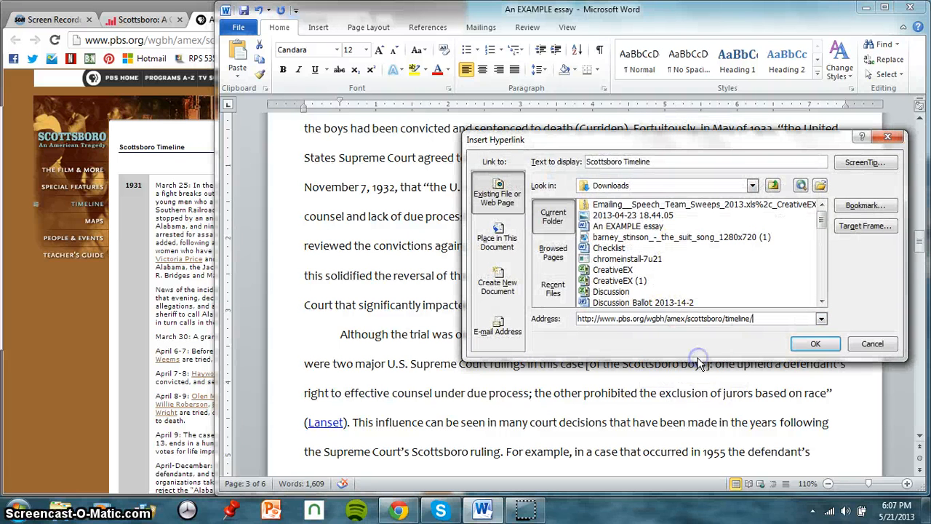
pyautogui.click(815, 343)
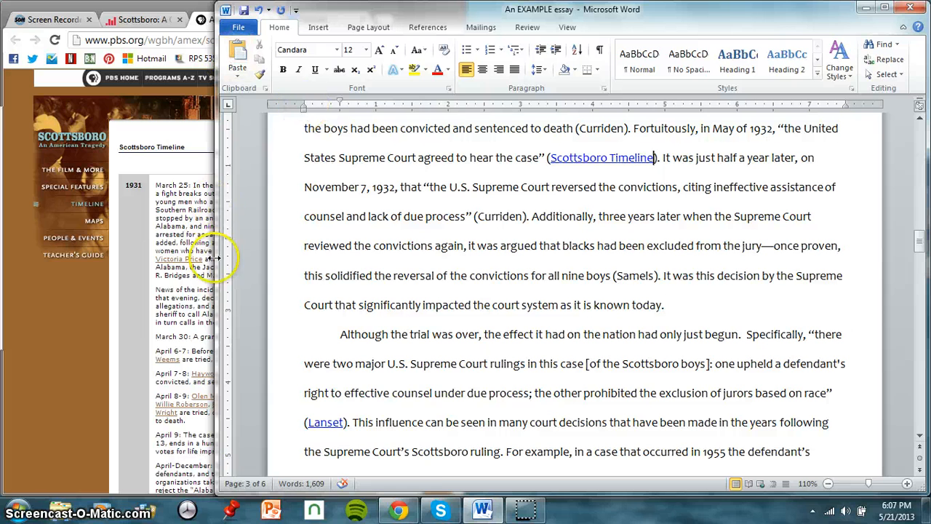
# Switch to Chrome and close the PBS timeline page and the WNYC Scottsboro article.
pyautogui.click(195, 291)
pyautogui.click(270, 19)
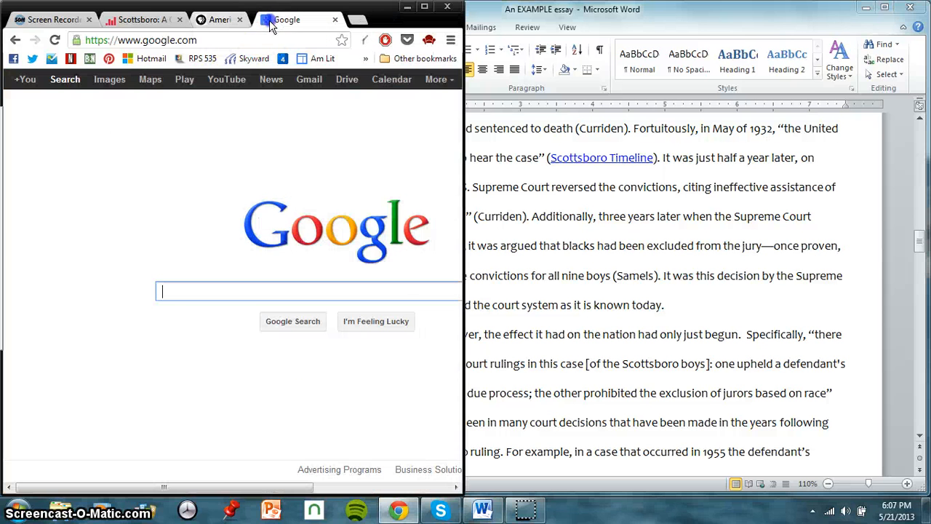
pyautogui.click(179, 20)
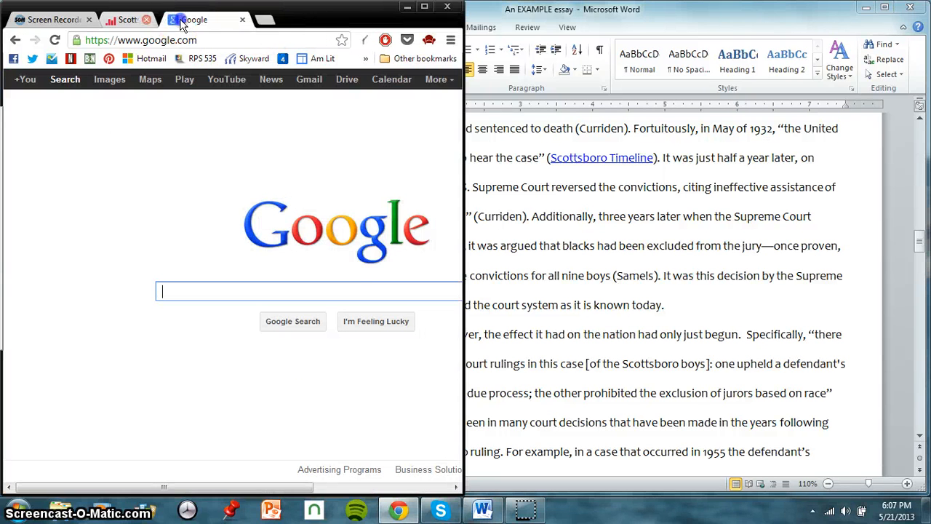
# Test the Scottsboro Timeline citation link on page 3 in Word by opening it, close the web page, and return to the essay.
pyautogui.click(649, 249)
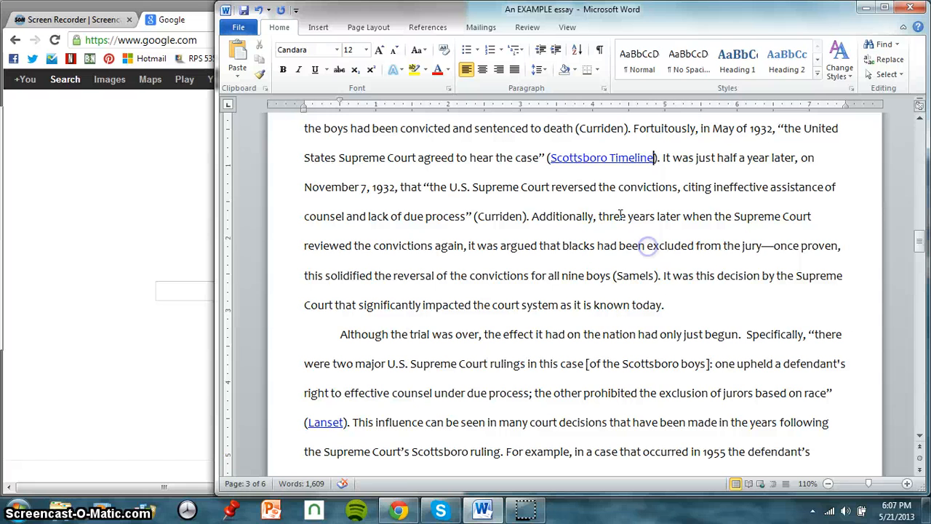
pyautogui.rightClick(585, 158)
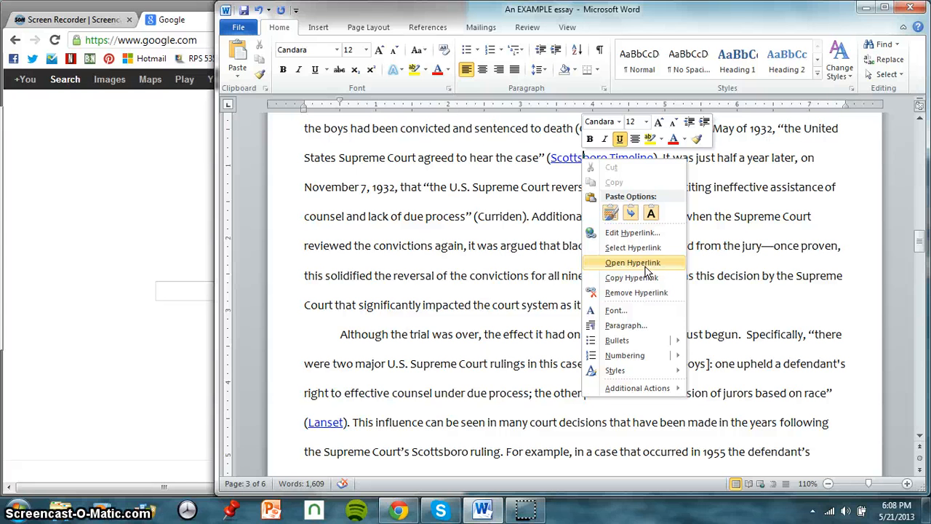
pyautogui.click(645, 263)
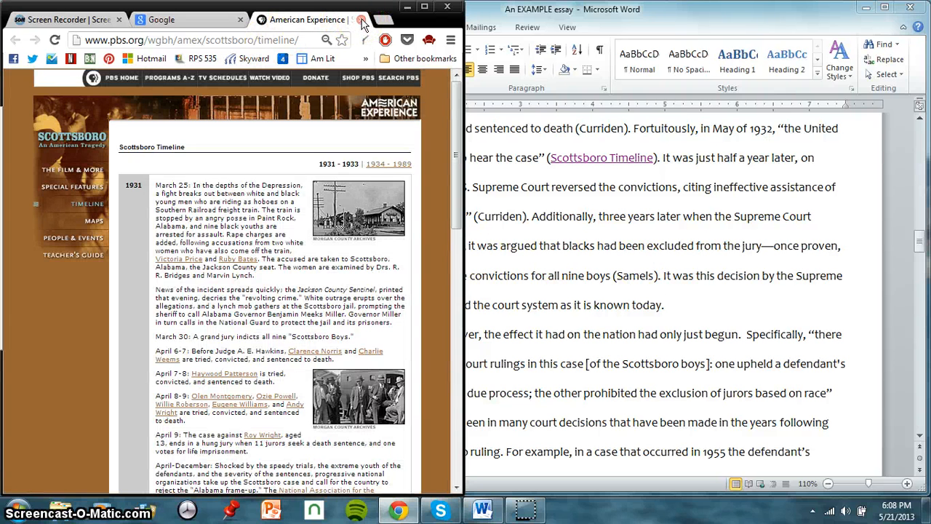
pyautogui.click(362, 20)
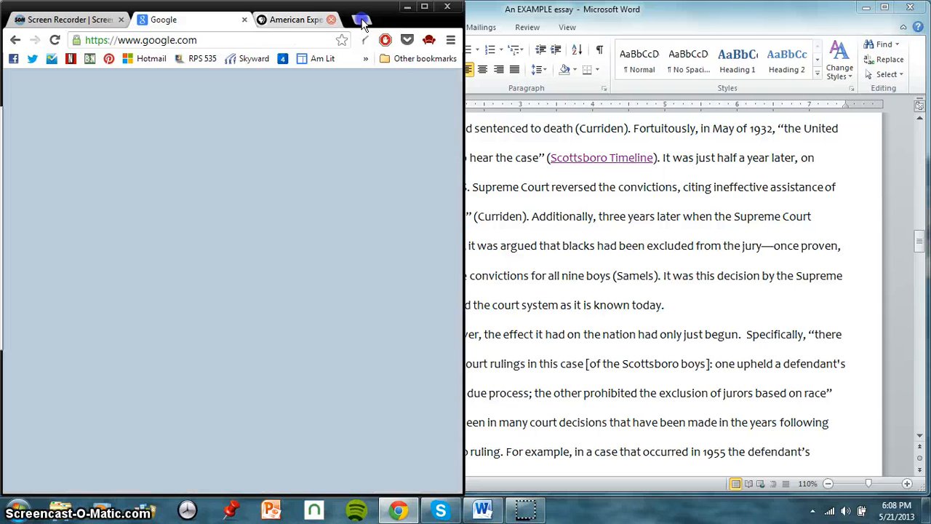
pyautogui.click(693, 261)
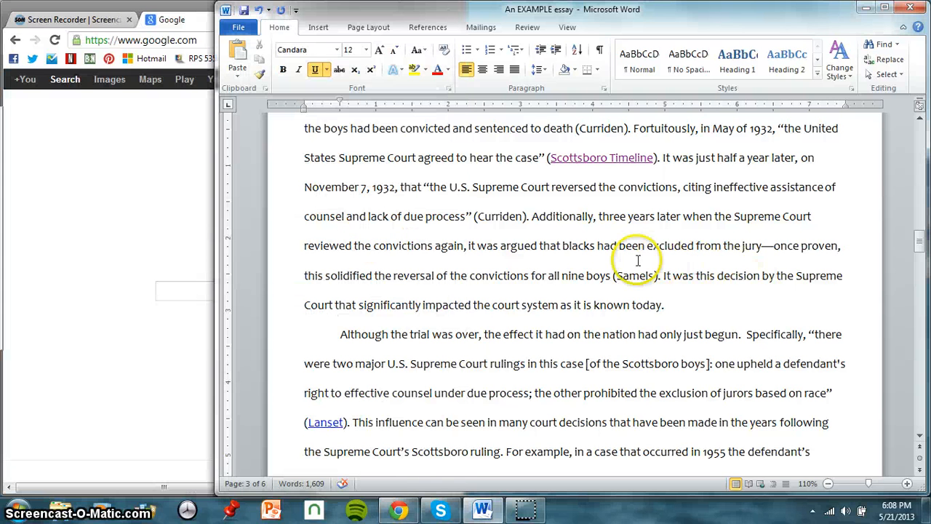
pyautogui.click(747, 298)
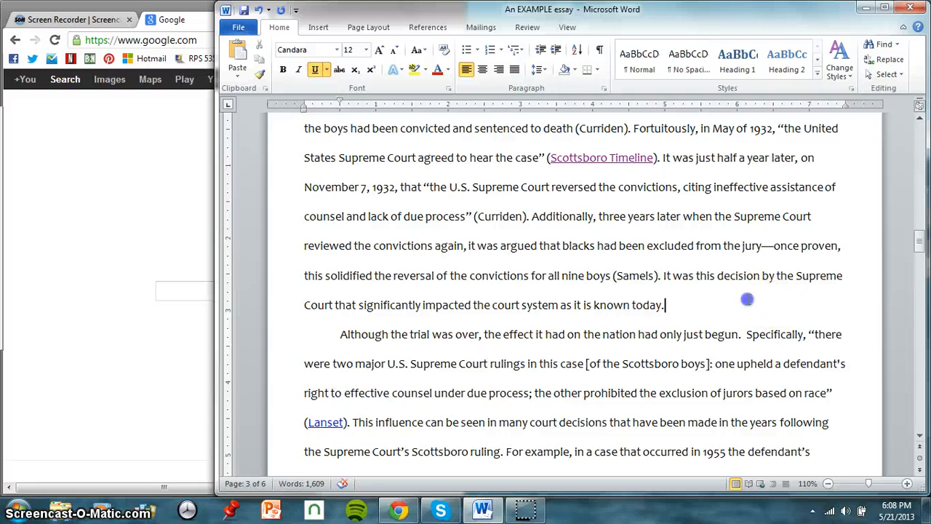
# Go to the page 4 passage on To Kill a Mockingbird, and search Google Images in Chrome for "to kill a mockingbird cover".
pyautogui.scroll(-10, 747, 299)
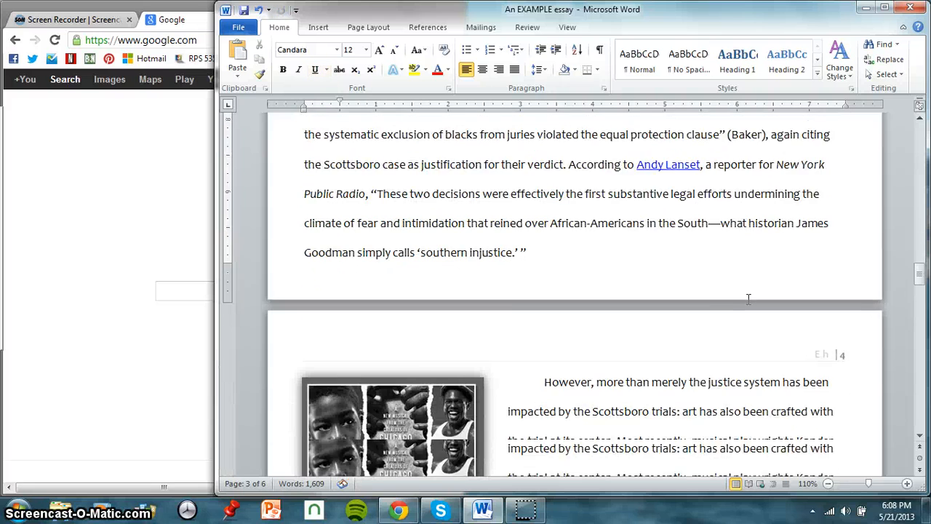
pyautogui.scroll(-3, 749, 304)
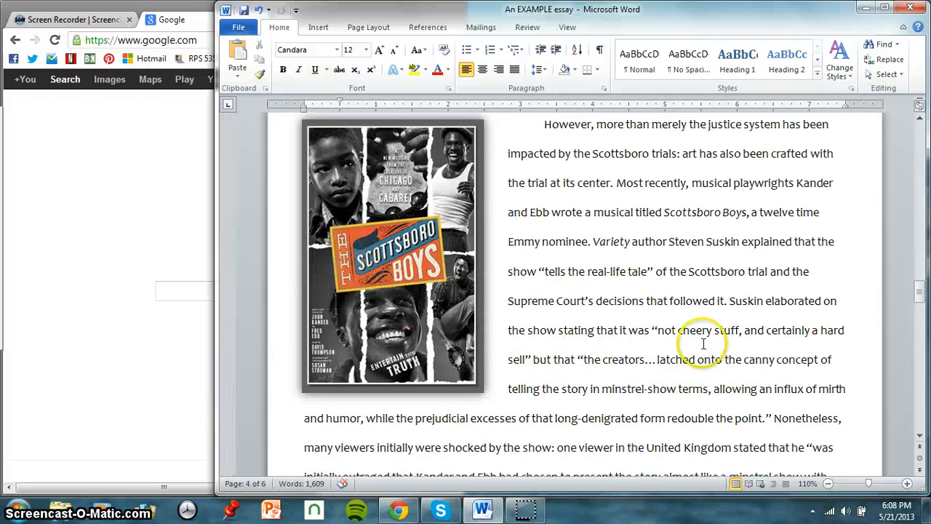
pyautogui.scroll(-6, 701, 335)
pyautogui.scroll(-8, 721, 316)
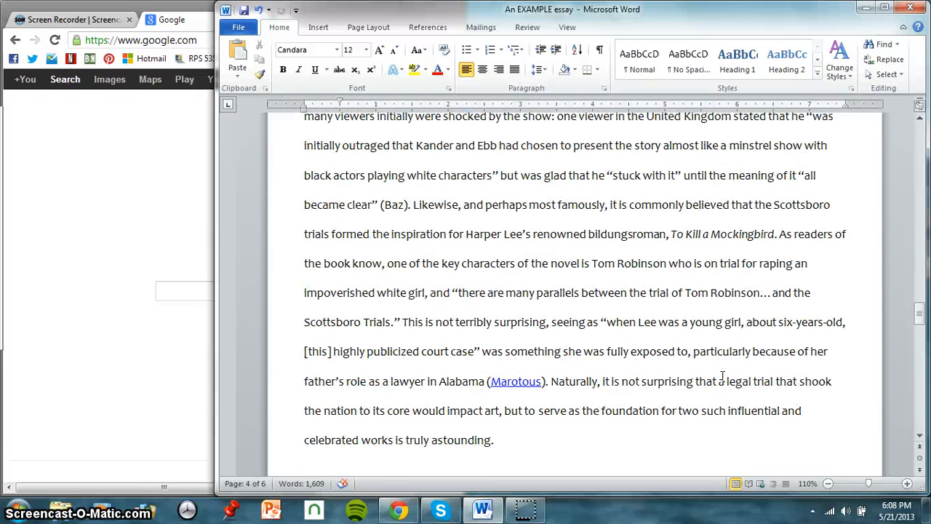
pyautogui.click(78, 234)
pyautogui.click(250, 294)
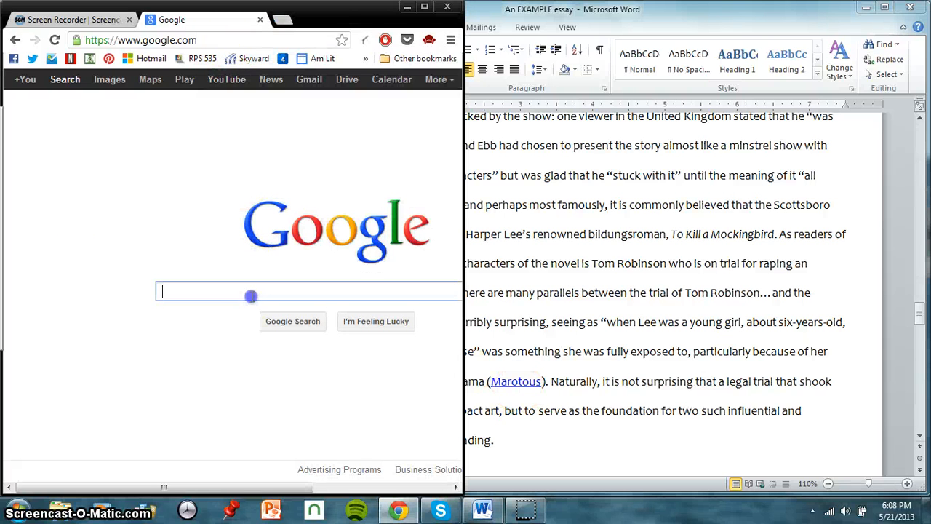
pyautogui.write('to kill a')
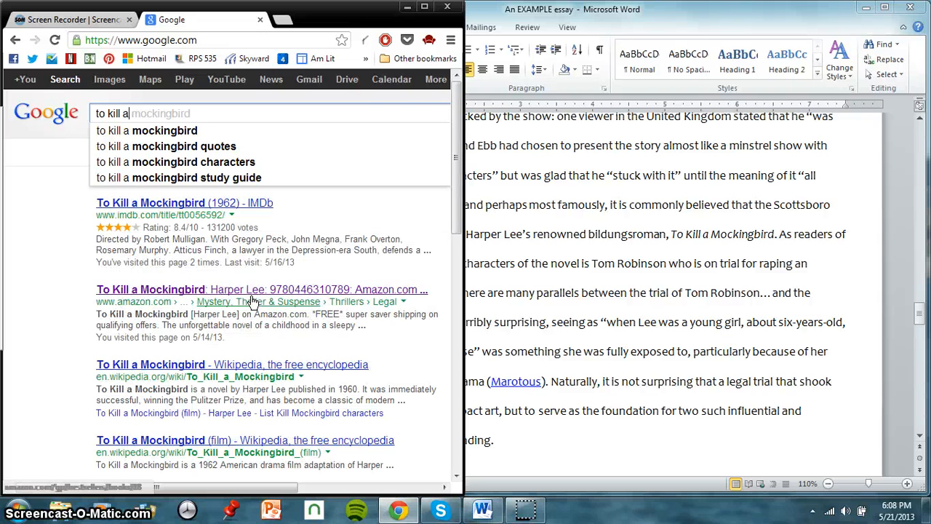
pyautogui.press('Tab')
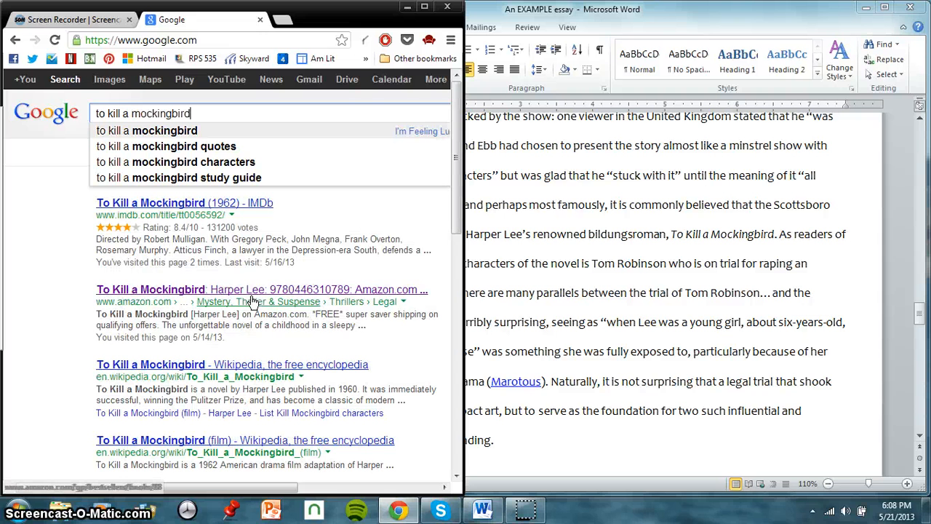
pyautogui.write('cover')
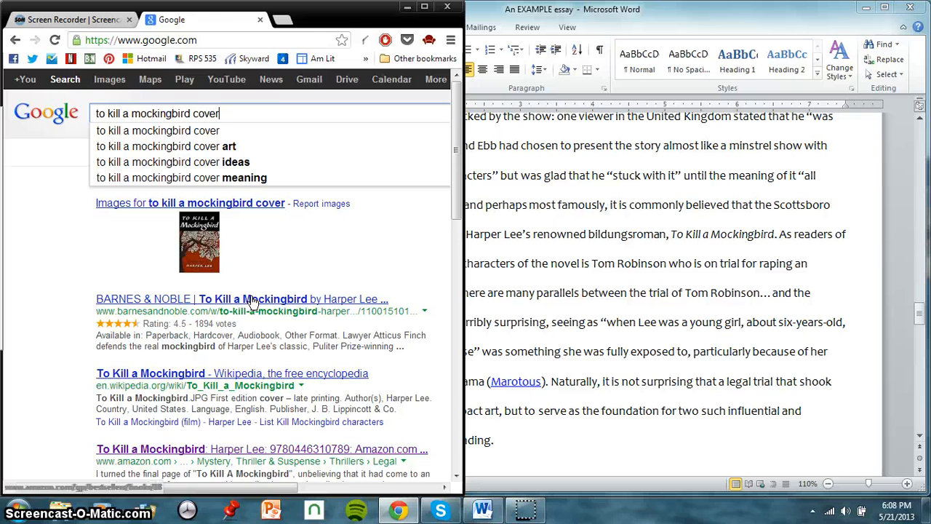
pyautogui.press('Return')
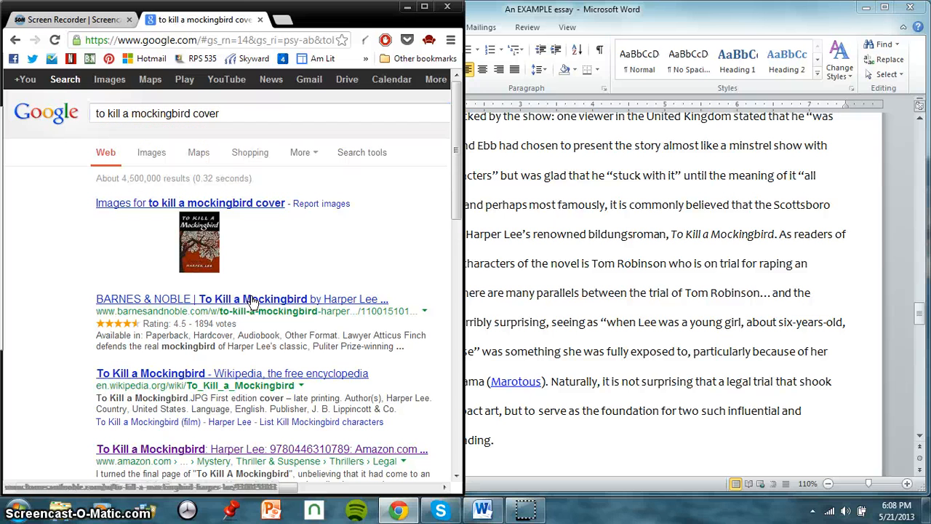
pyautogui.click(150, 152)
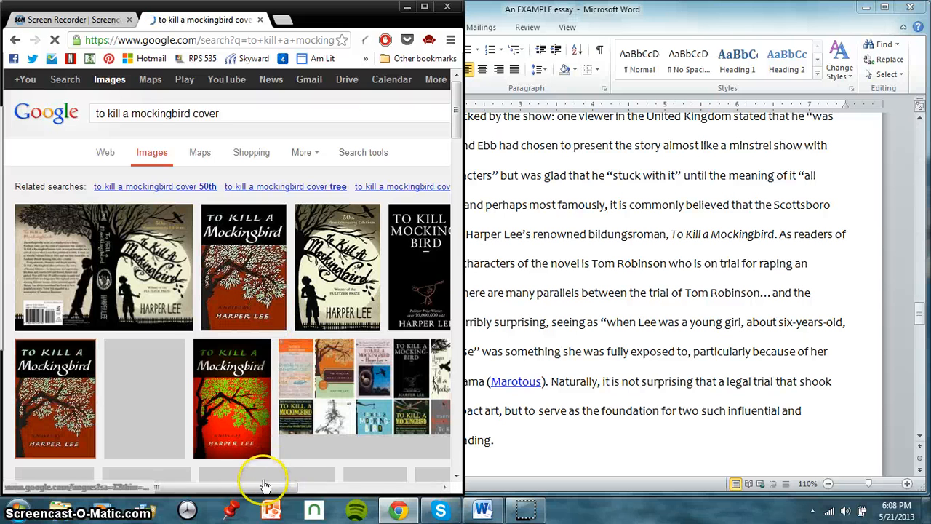
# Check the inkslingerblog.wordpress.com source page of the 50th Anniversary Edition cover, and return to the image results.
pyautogui.click(350, 290)
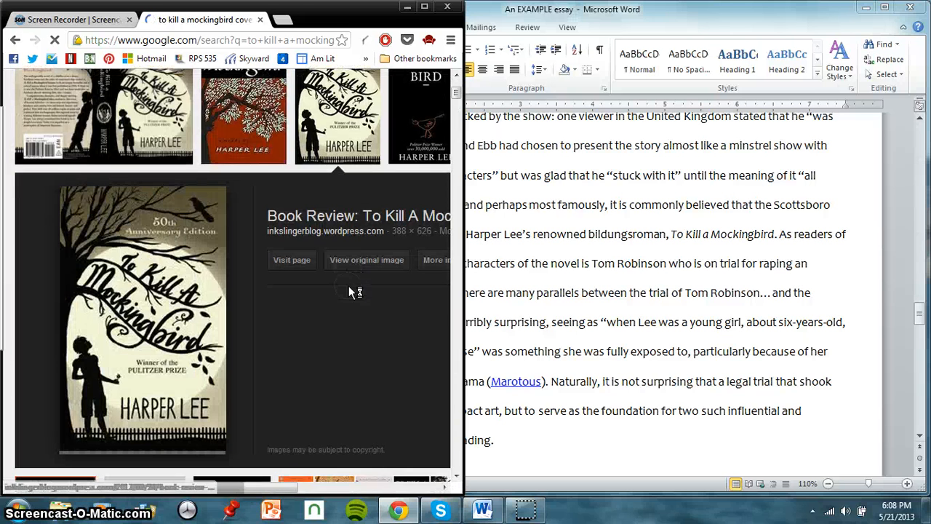
pyautogui.click(295, 261)
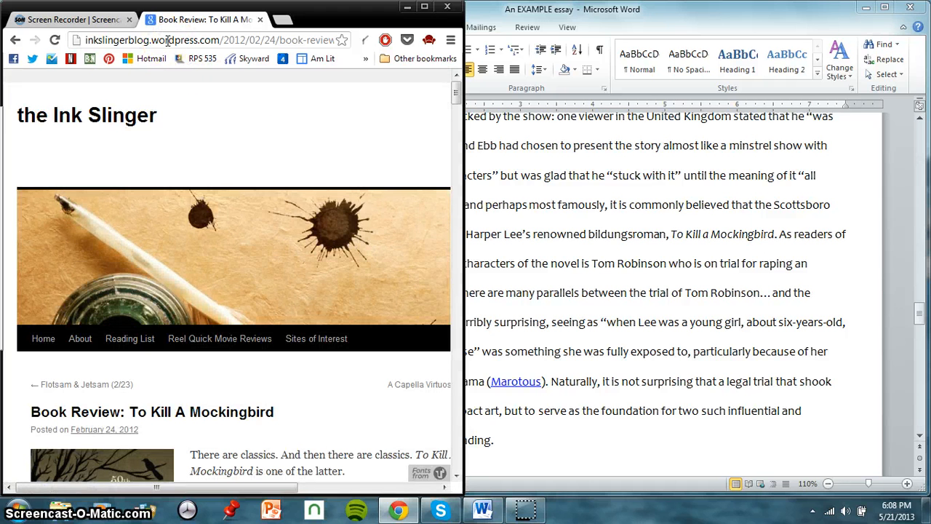
pyautogui.click(15, 40)
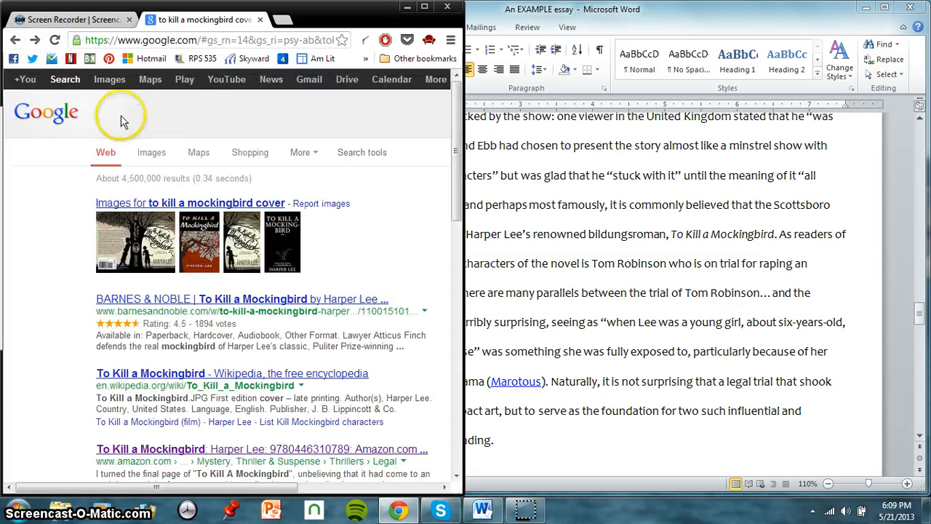
pyautogui.click(161, 156)
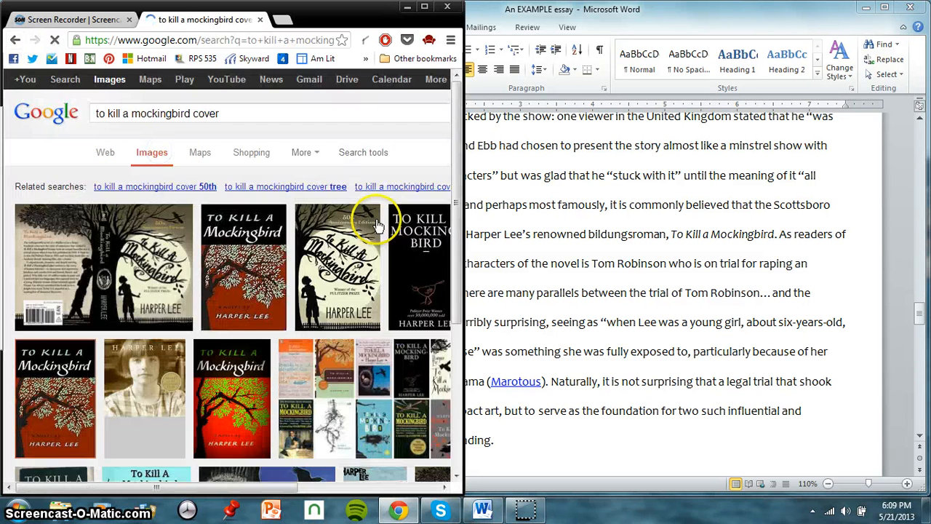
# Check the mycupandchaucer.com source page of the black To Kill a Mockingbird cover, and return to the image results.
pyautogui.click(426, 282)
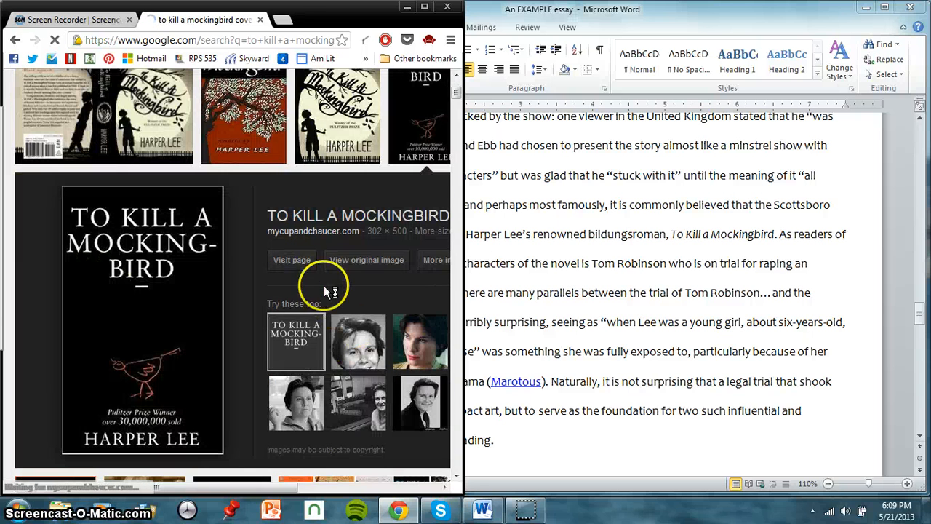
pyautogui.click(300, 260)
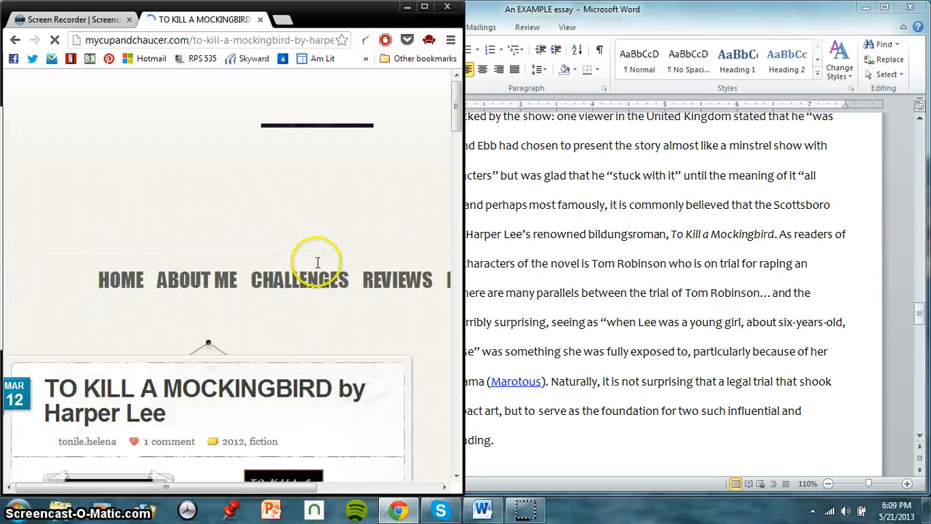
pyautogui.moveTo(315, 279)
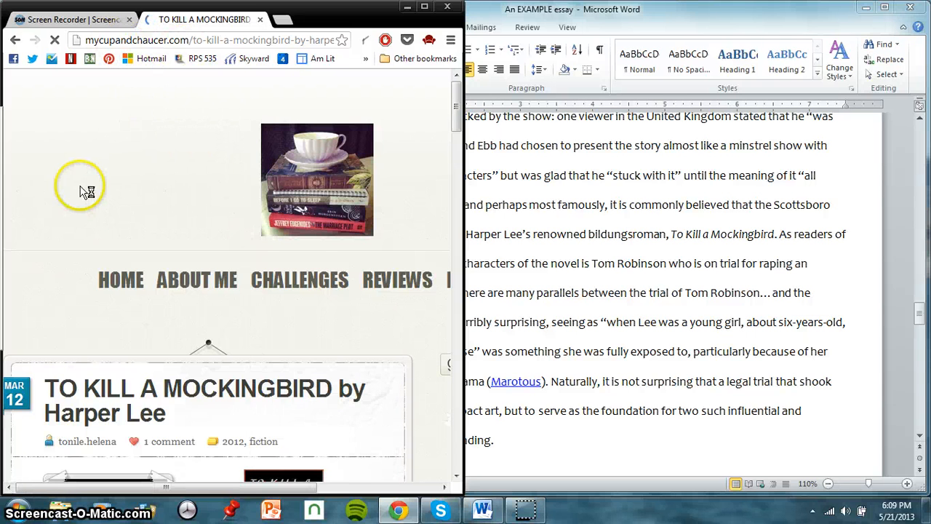
pyautogui.click(15, 42)
pyautogui.scroll(-5, 247, 219)
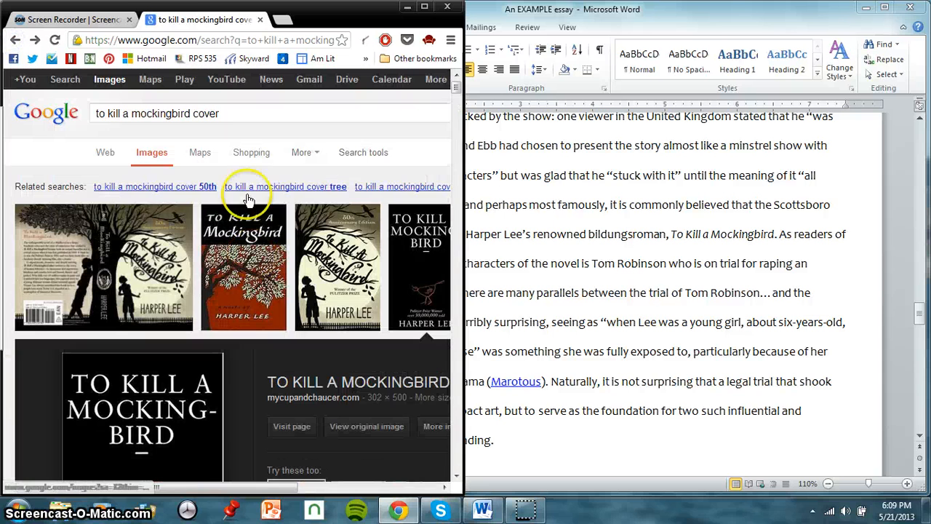
# Search Google for "barnes and noble to kill a mockingbird" and open the book's Barnes & Noble page from the web results.
pyautogui.click(252, 114)
pyautogui.tripleClick(253, 115)
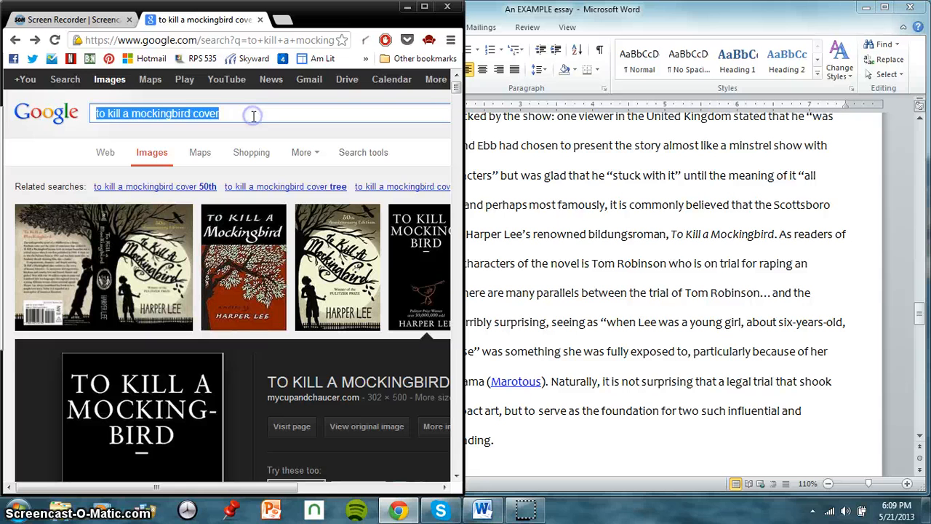
pyautogui.write('barns')
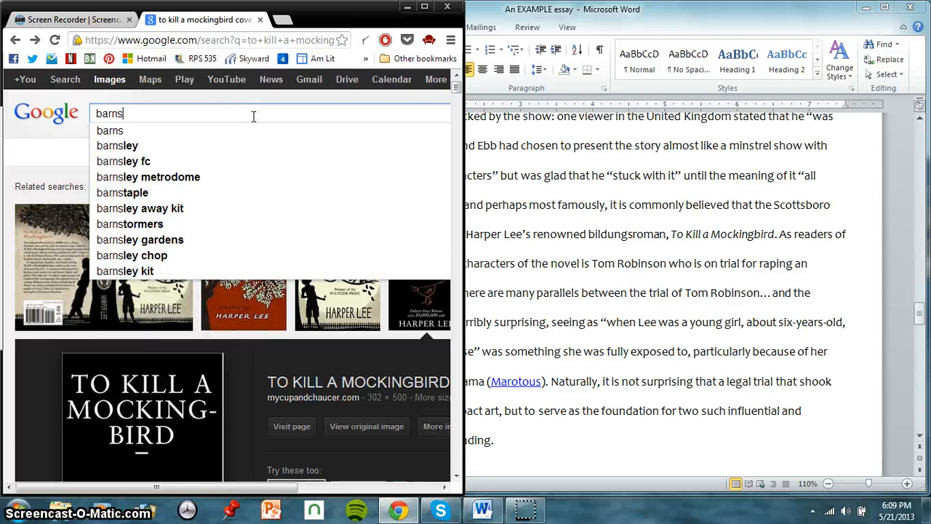
pyautogui.write(' and n')
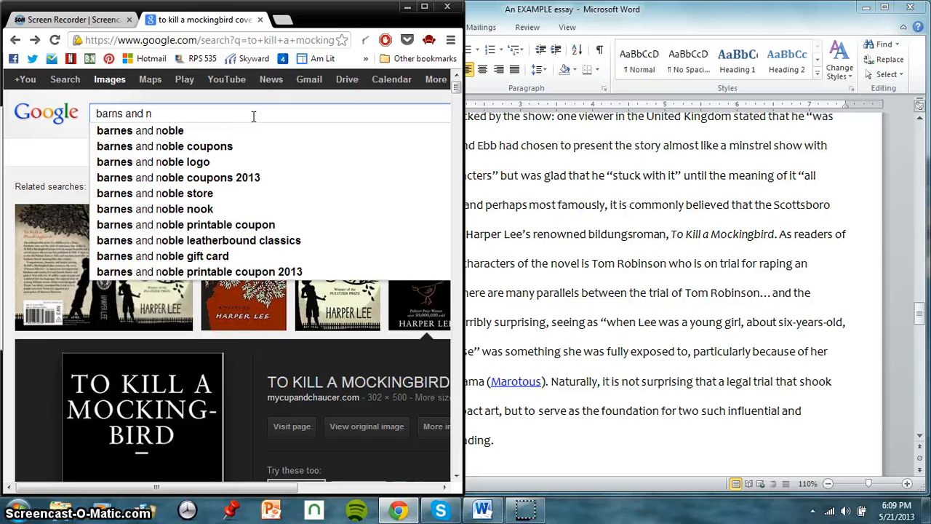
pyautogui.press('Down')
pyautogui.write('to k')
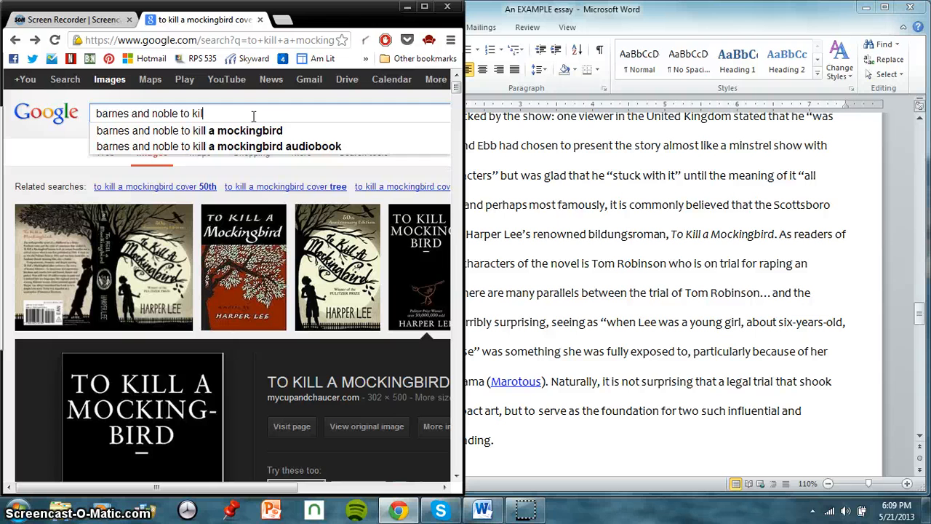
pyautogui.press('Down')
pyautogui.press('Return')
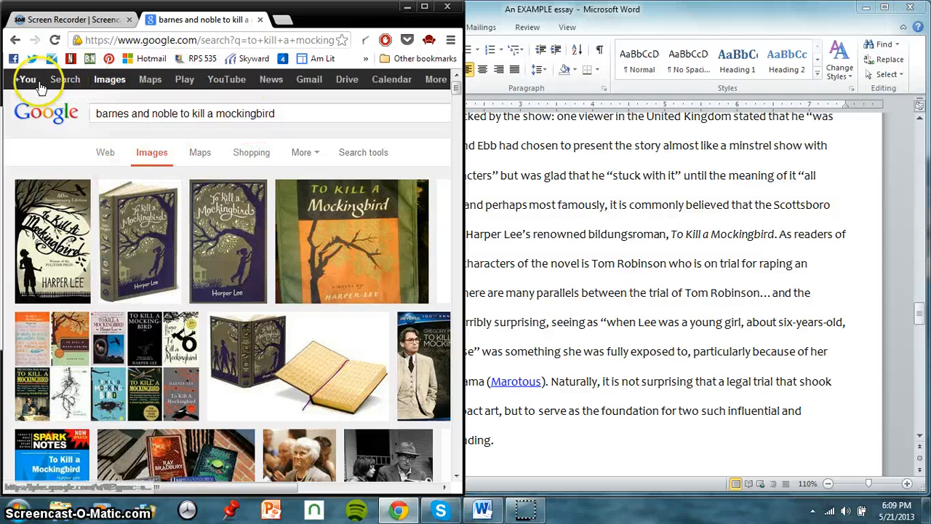
pyautogui.click(106, 152)
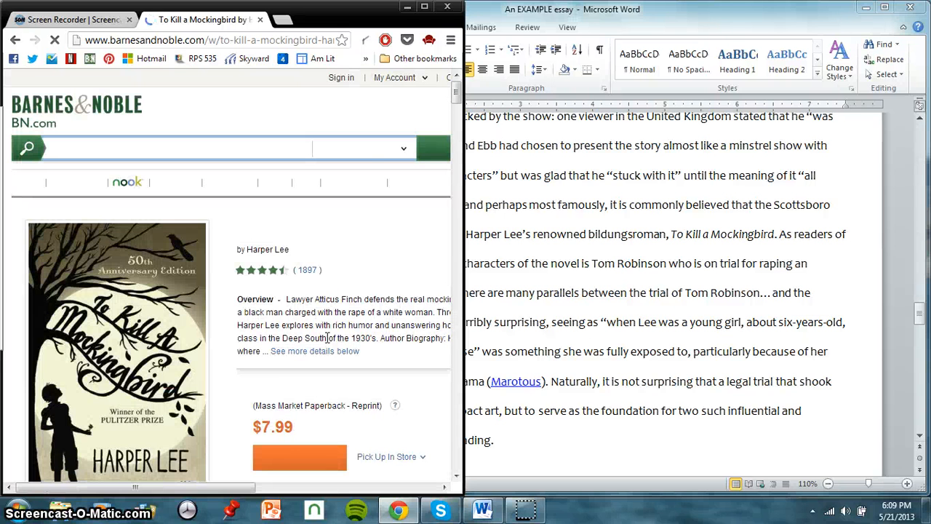
# Copy the cover image from the Barnes & Noble page and paste it into the Word essay after "two such influential and" on page 4.
pyautogui.scroll(-1, 265, 342)
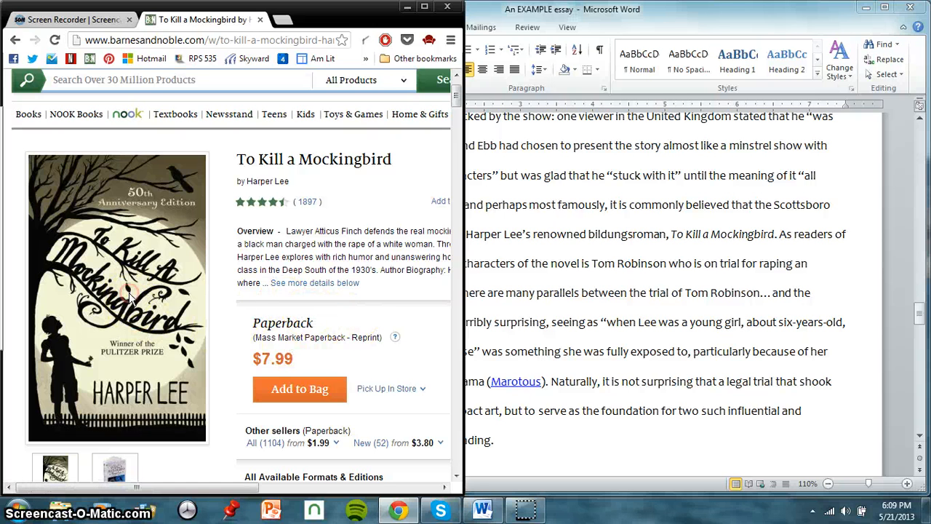
pyautogui.rightClick(146, 296)
pyautogui.click(185, 348)
pyautogui.click(663, 336)
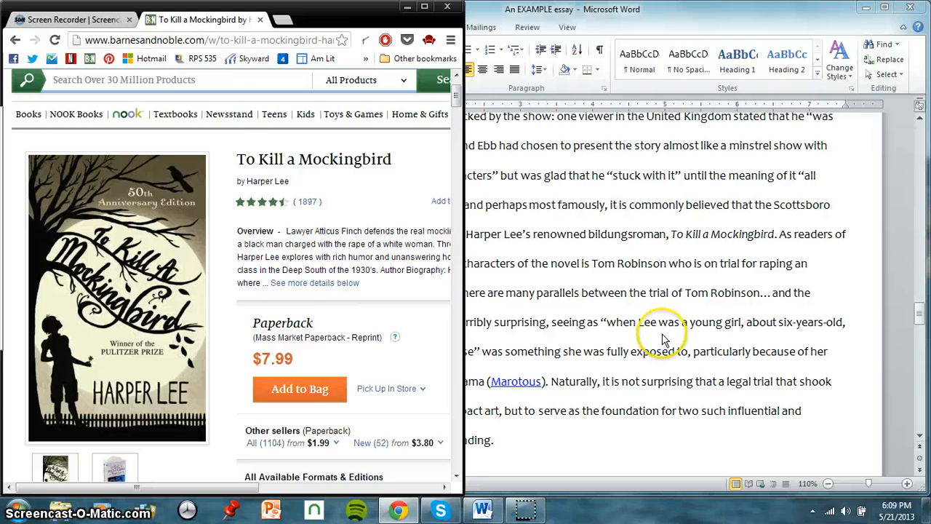
pyautogui.scroll(-1, 774, 386)
pyautogui.click(812, 390)
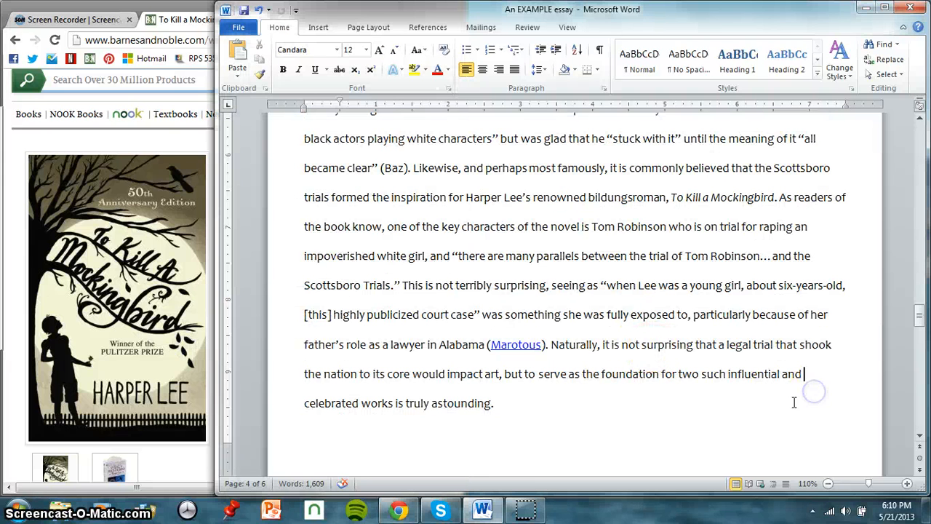
pyautogui.hotkey('ctrl', 'v')
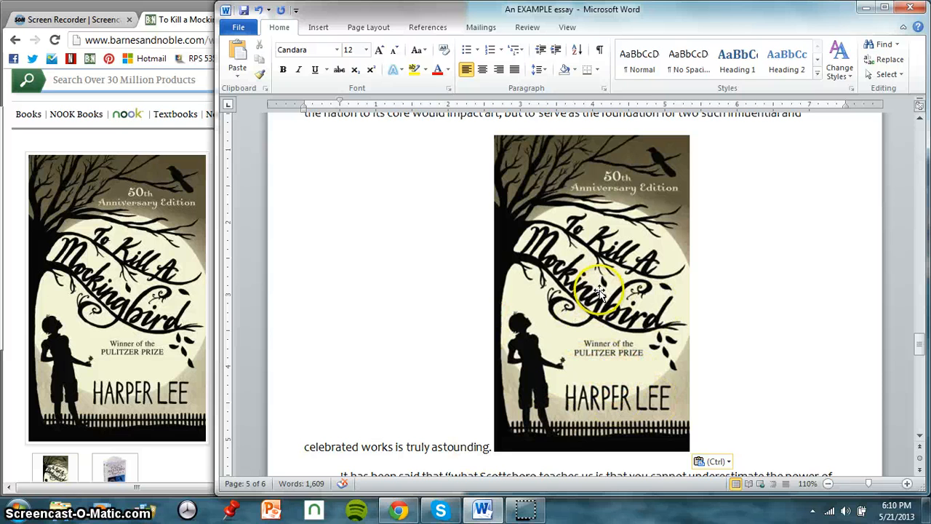
# Set the text wrapping of the pasted To Kill a Mockingbird cover to Square.
pyautogui.click(598, 290)
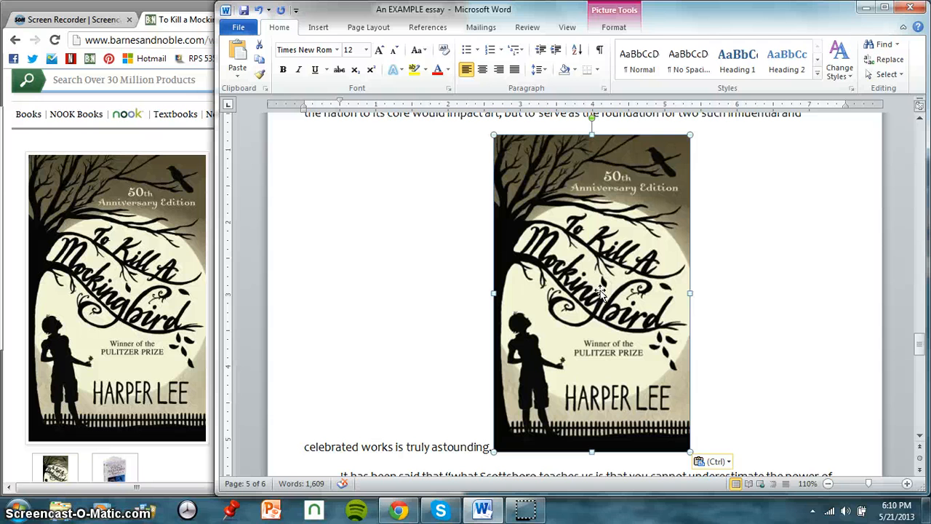
pyautogui.click(631, 13)
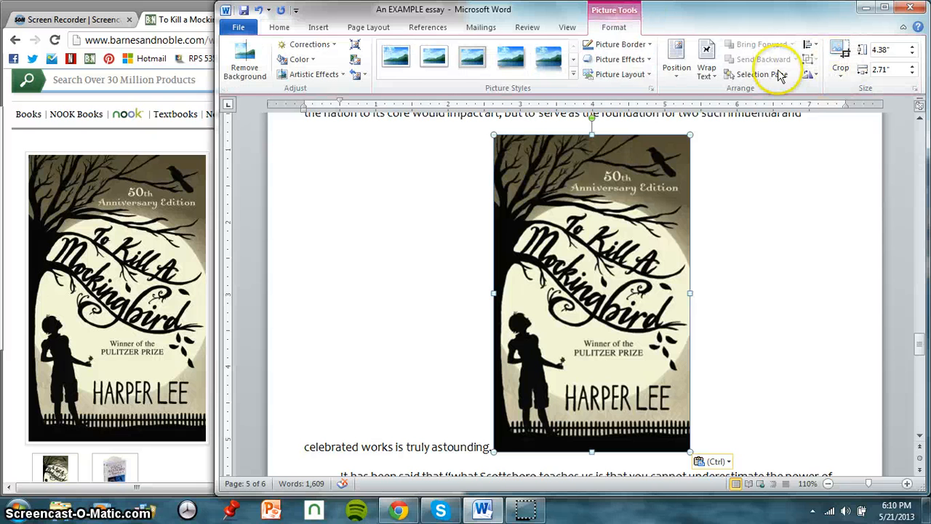
pyautogui.click(710, 61)
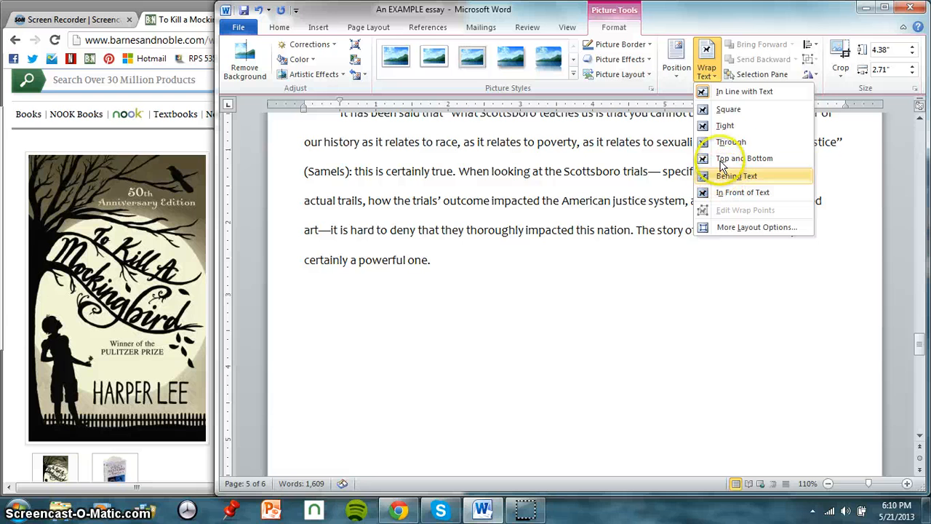
pyautogui.click(719, 115)
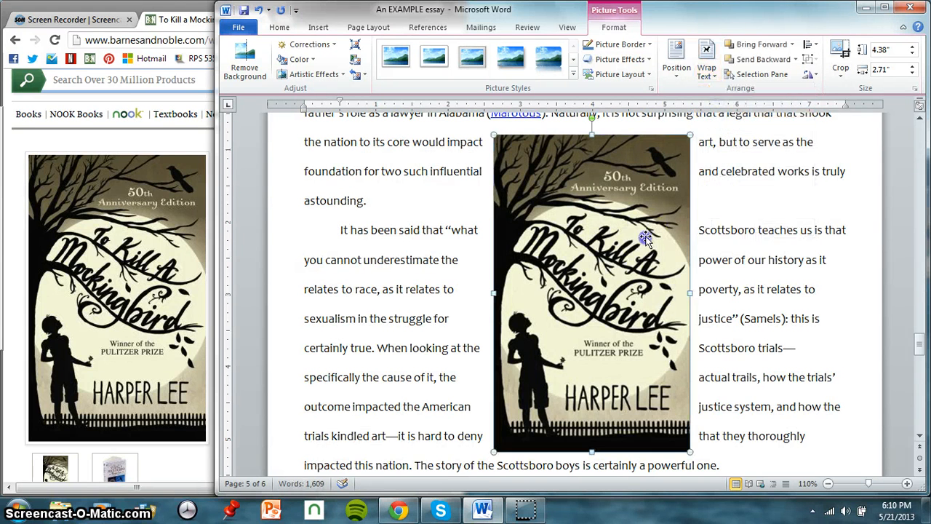
# Try positioning the cover image at the bottom right of page 5 with text wrapping, and check its placement against page 4.
pyautogui.click(681, 60)
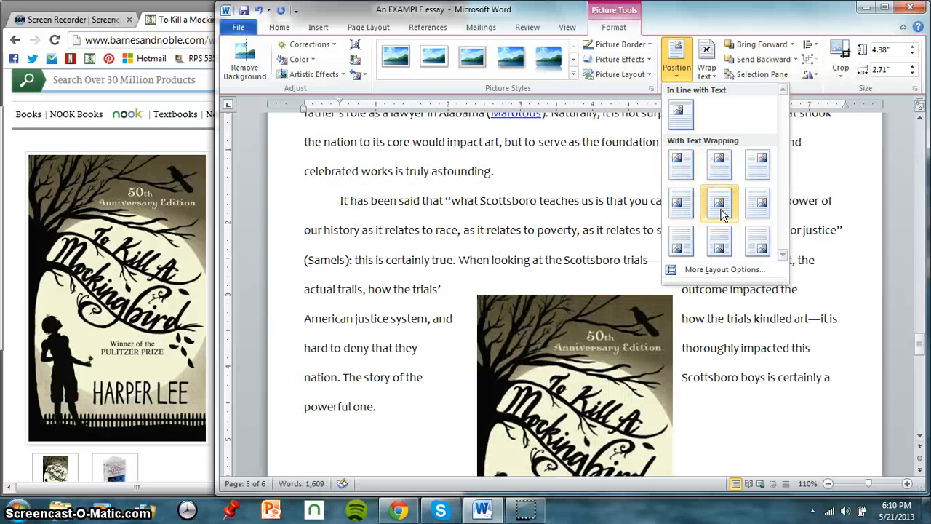
pyautogui.click(760, 247)
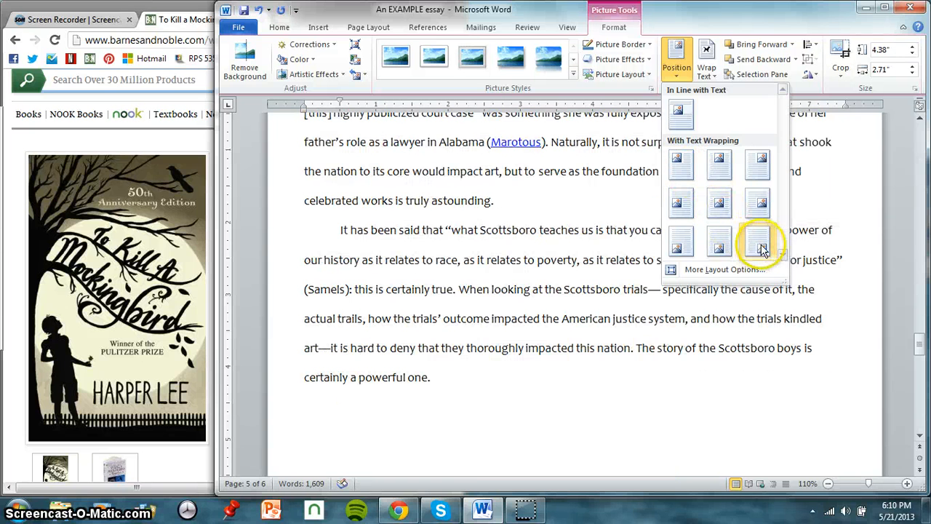
pyautogui.click(762, 249)
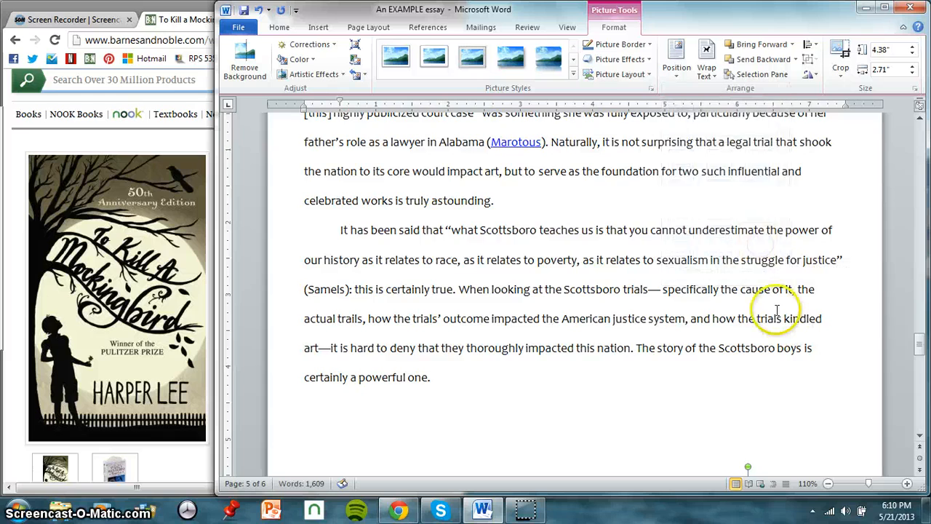
pyautogui.scroll(3, 774, 309)
pyautogui.scroll(8, 773, 307)
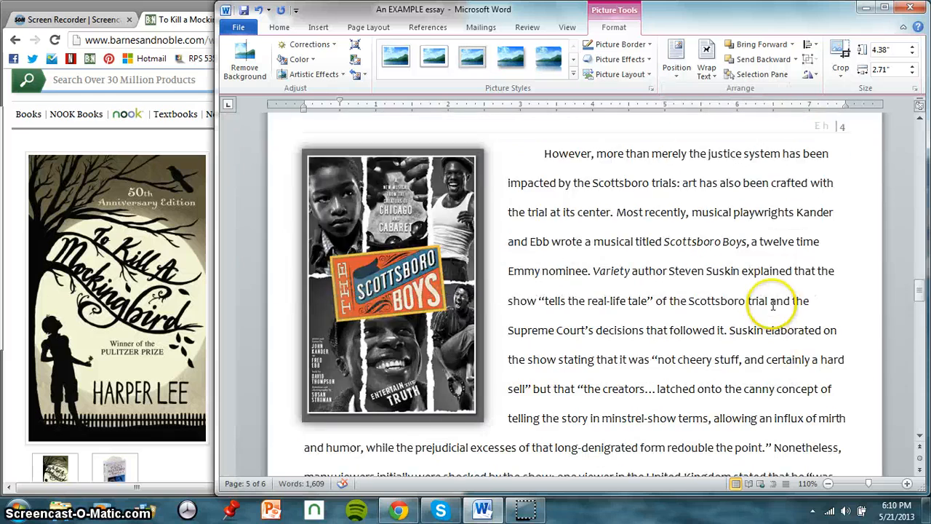
pyautogui.scroll(-7, 772, 301)
pyautogui.scroll(-10, 772, 301)
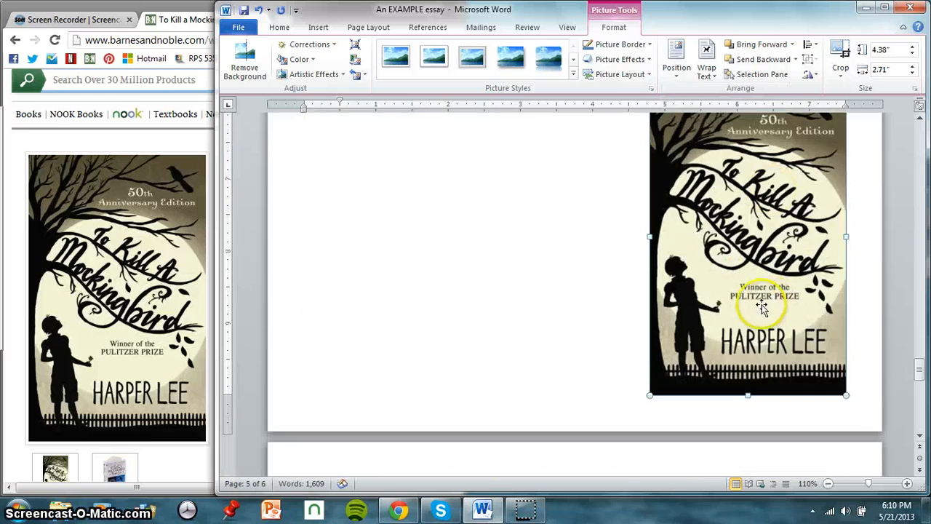
pyautogui.scroll(3, 757, 310)
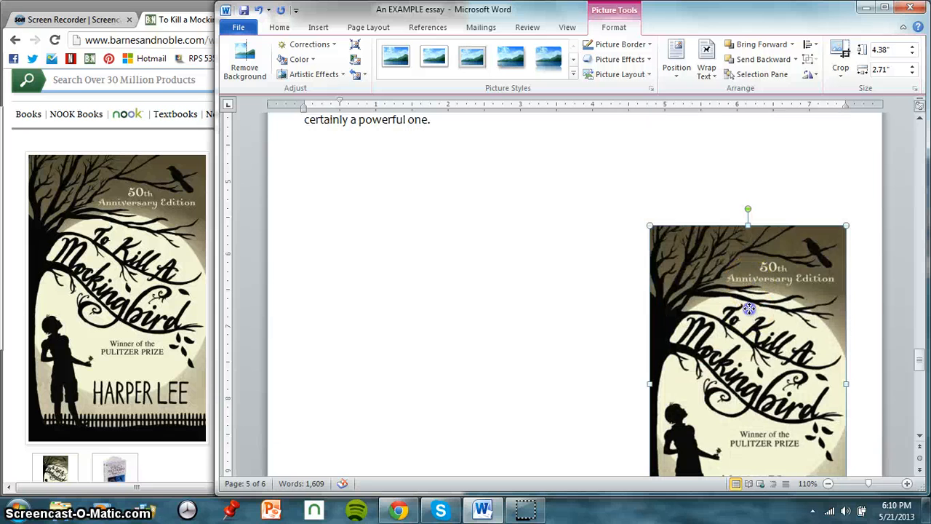
# Try moving the cover image from the bottom-right corner of page 5, and undo back to its placement before the repositioning.
pyautogui.moveTo(749, 309); pyautogui.dragTo(749, 332)
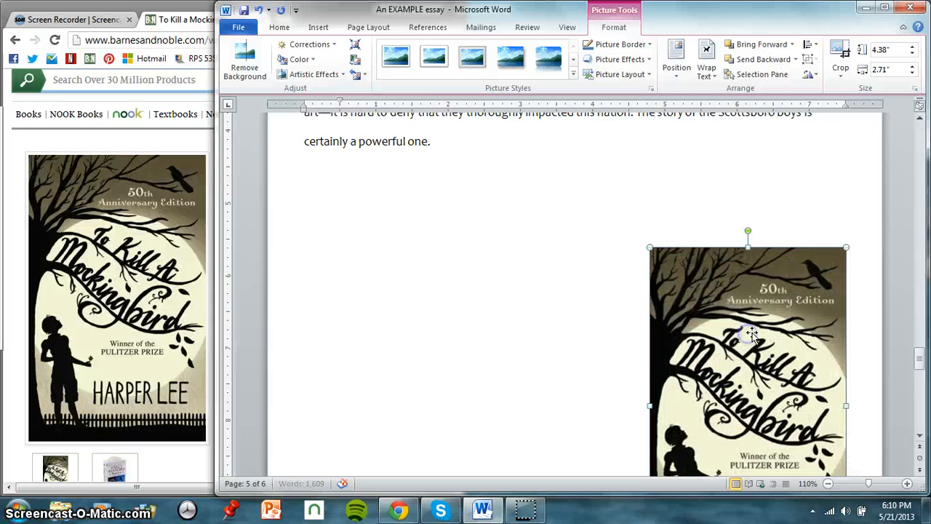
pyautogui.click(259, 10)
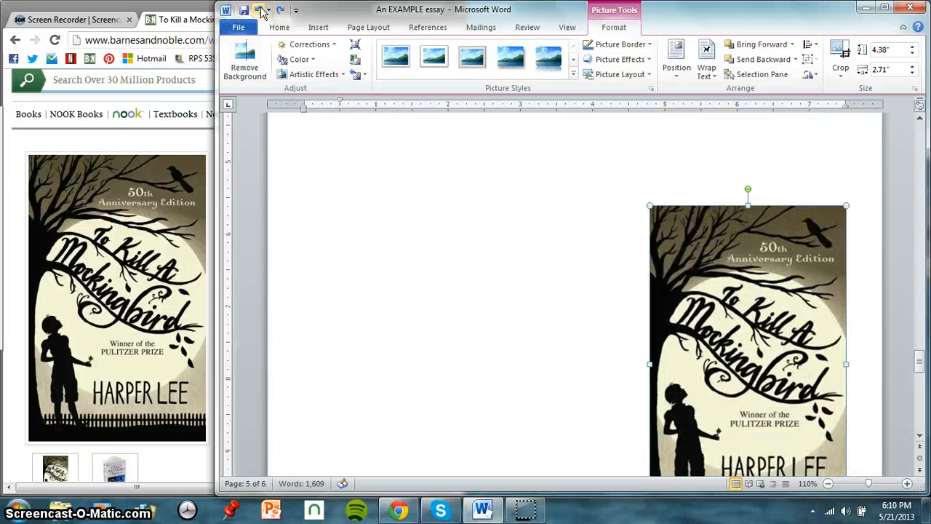
pyautogui.click(260, 10)
# Try to move the cover image from page 5 up to the blank space at the end of page 4.
pyautogui.scroll(-5, 513, 177)
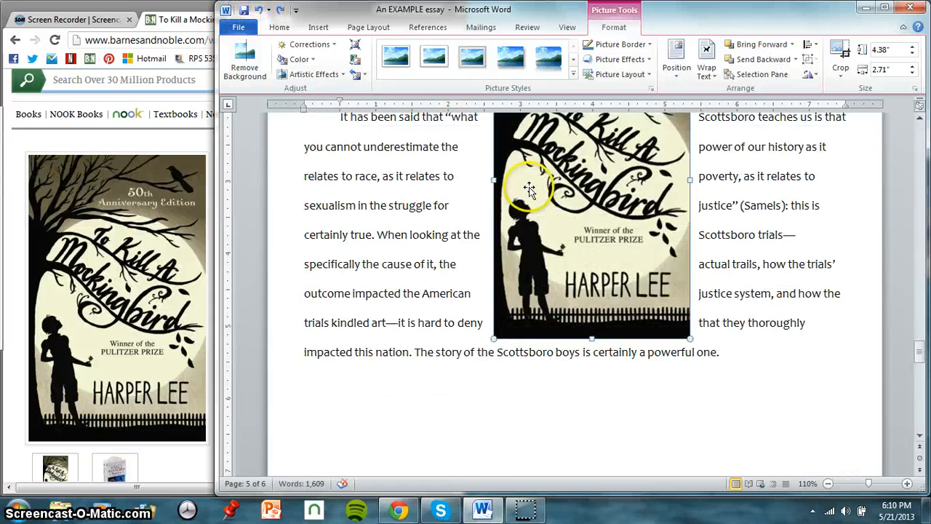
pyautogui.scroll(6, 529, 190)
pyautogui.moveTo(592, 229)
pyautogui.mouseDown()
pyautogui.moveTo(587, 260)
pyautogui.moveTo(602, 198)
pyautogui.moveTo(592, 216)
pyautogui.mouseUp()
pyautogui.scroll(6, 601, 271)
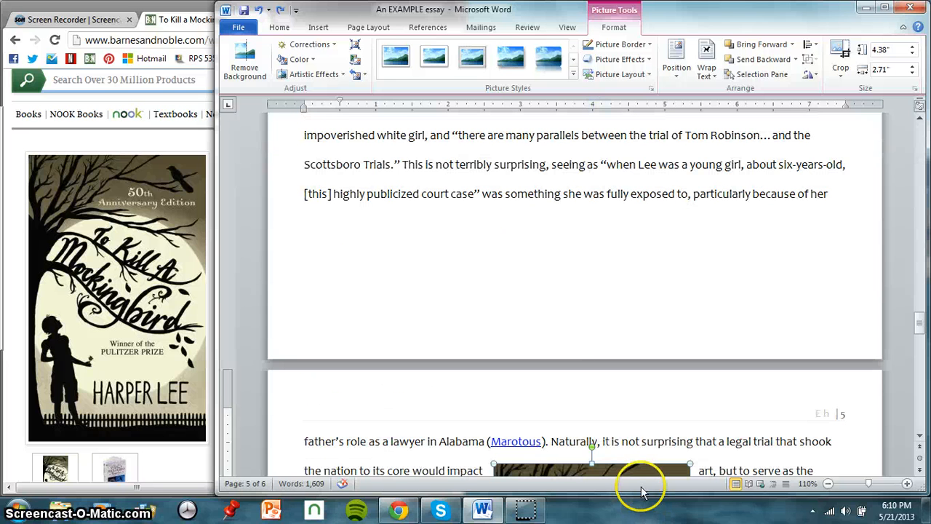
pyautogui.moveTo(639, 466); pyautogui.dragTo(633, 313)
pyautogui.moveTo(610, 75); pyautogui.dragTo(610, 75)
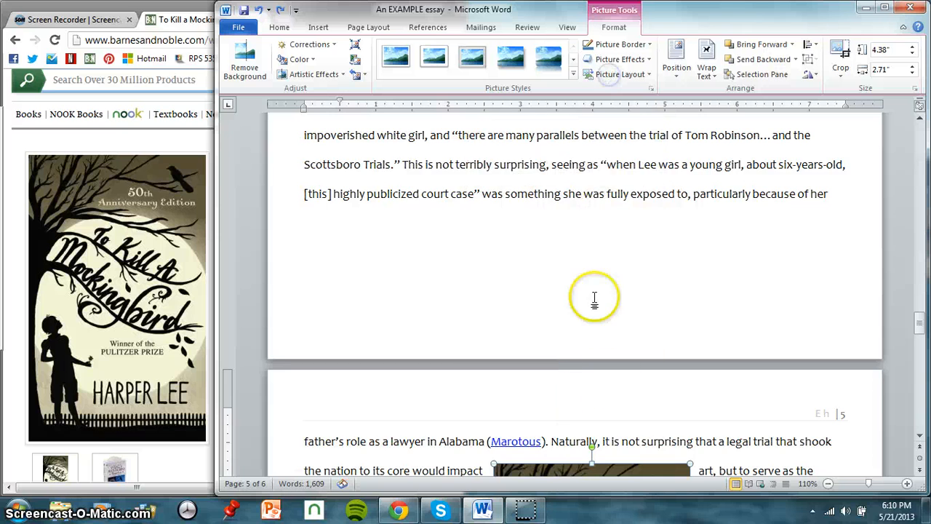
pyautogui.scroll(2, 607, 394)
pyautogui.scroll(-2, 613, 398)
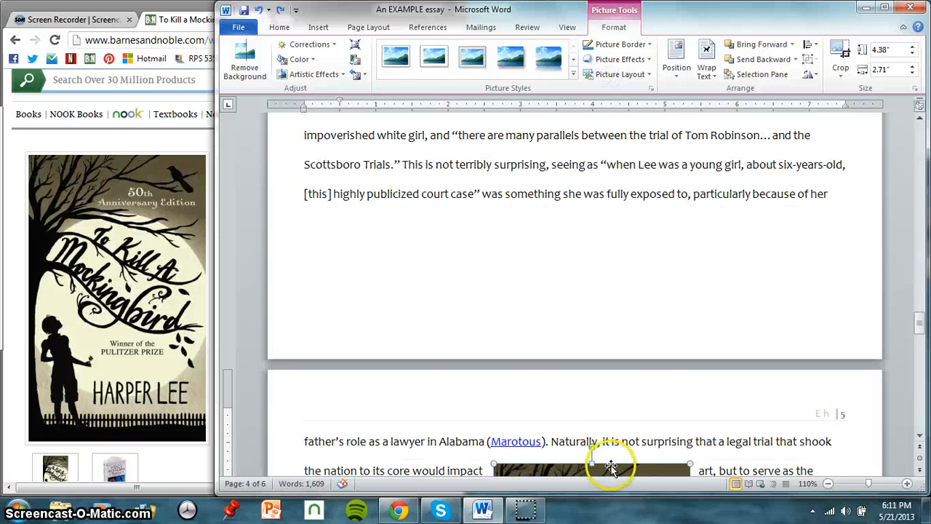
pyautogui.moveTo(611, 468); pyautogui.dragTo(574, 73)
pyautogui.click(573, 272)
pyautogui.scroll(-3, 574, 270)
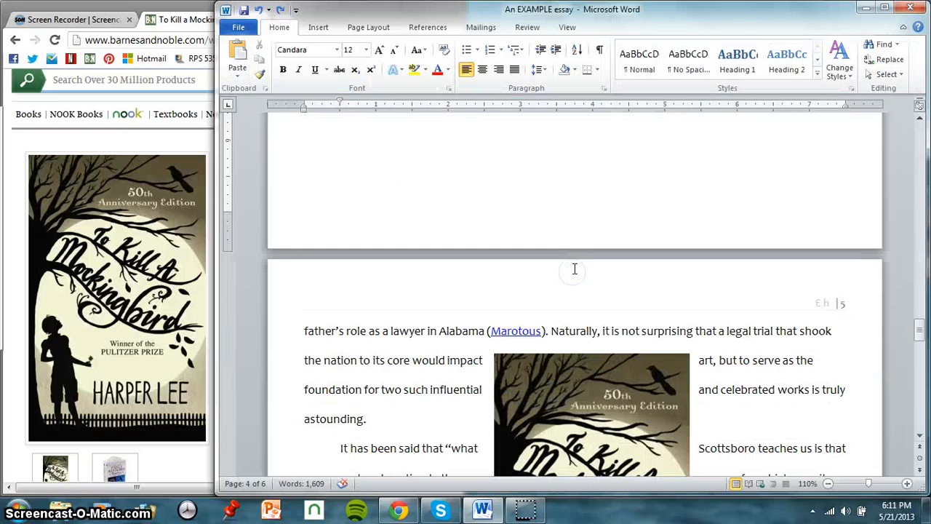
# Delete the cover image from page 5 and paste it on page 4 at "Kander and Ebb had chosen to present".
pyautogui.click(597, 385)
pyautogui.press('Delete')
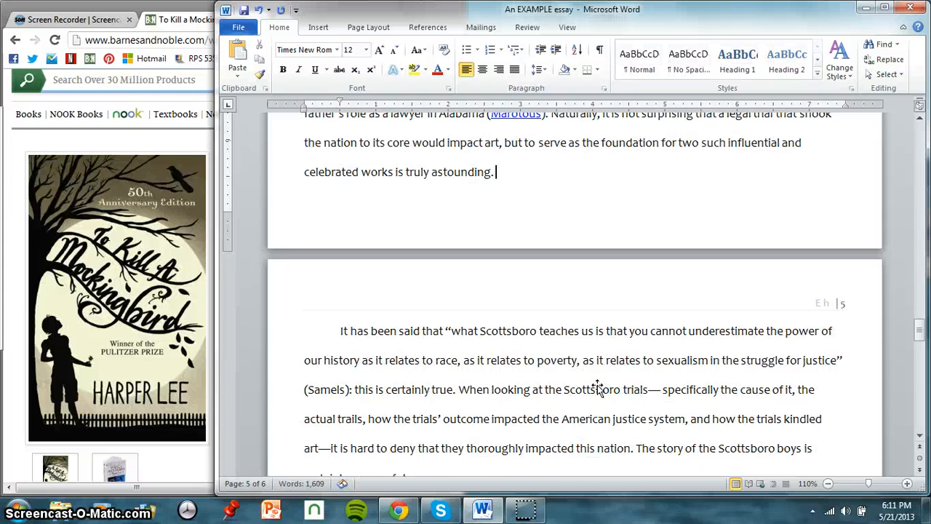
pyautogui.scroll(5, 600, 332)
pyautogui.scroll(3, 602, 335)
pyautogui.rightClick(603, 329)
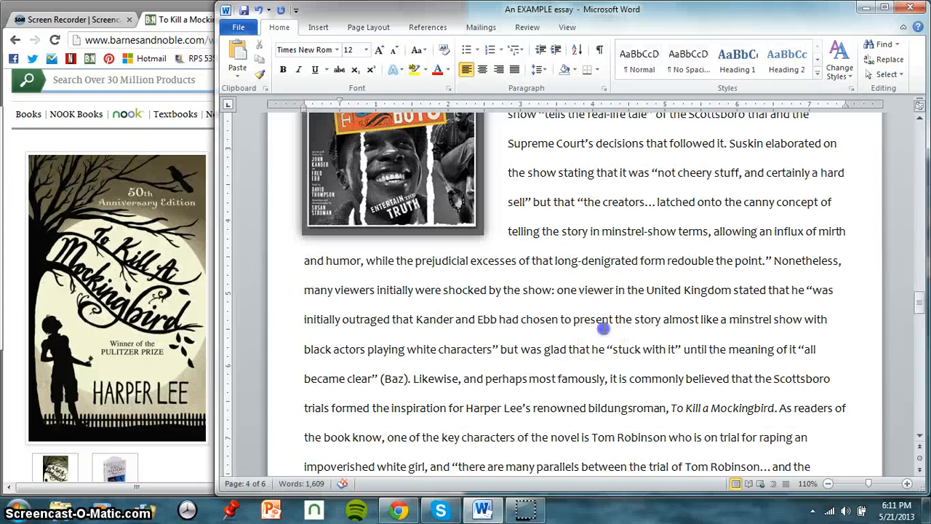
pyautogui.hotkey('ctrl', 'v')
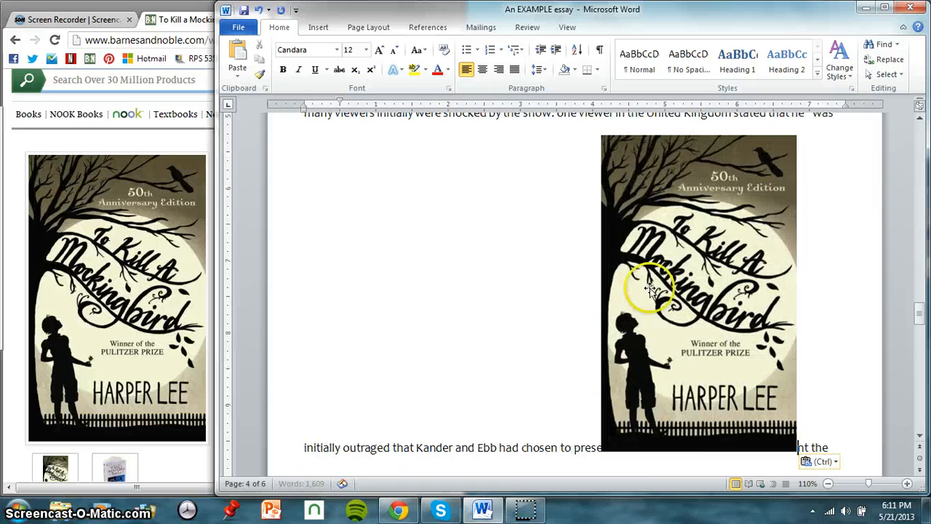
# Set the pasted cover's text wrapping to Square and position it at the bottom right of page 4 with text wrapping.
pyautogui.click(619, 12)
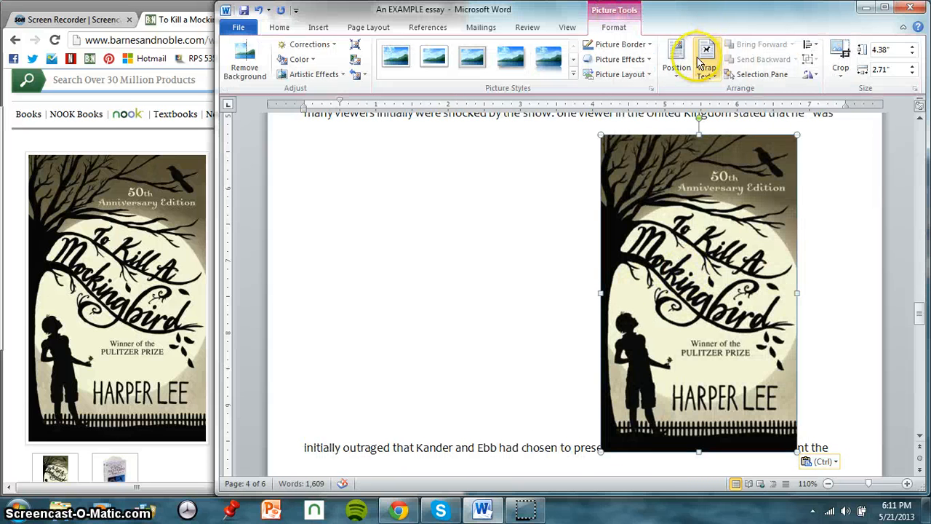
pyautogui.click(706, 58)
pyautogui.click(733, 126)
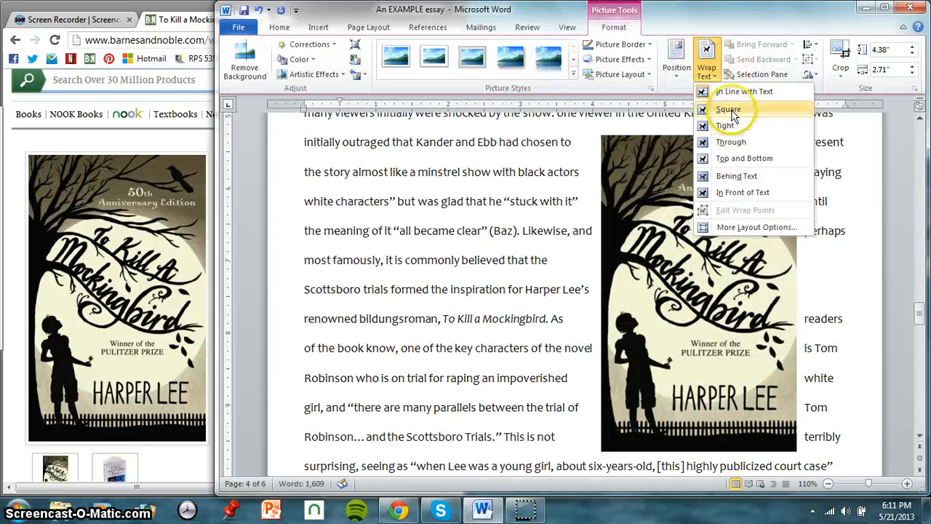
pyautogui.click(677, 58)
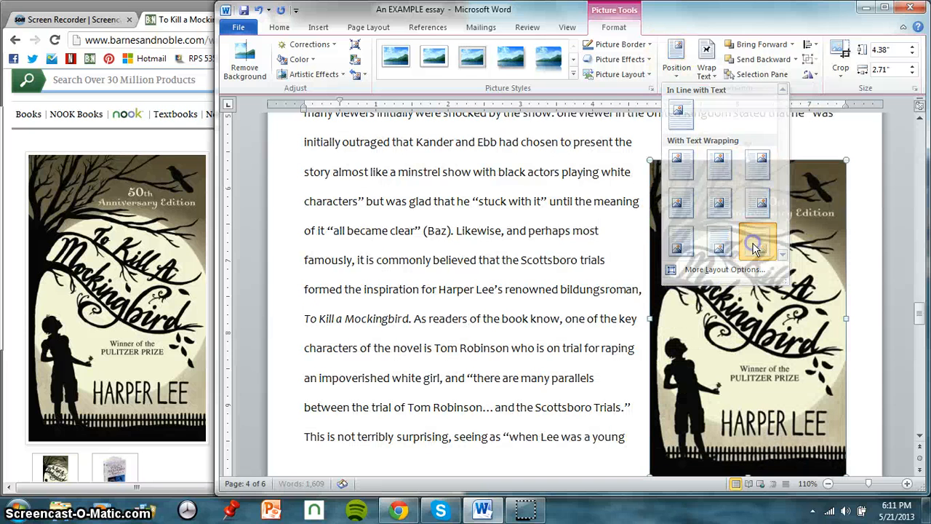
pyautogui.click(757, 240)
pyautogui.click(546, 350)
pyautogui.scroll(-2, 728, 315)
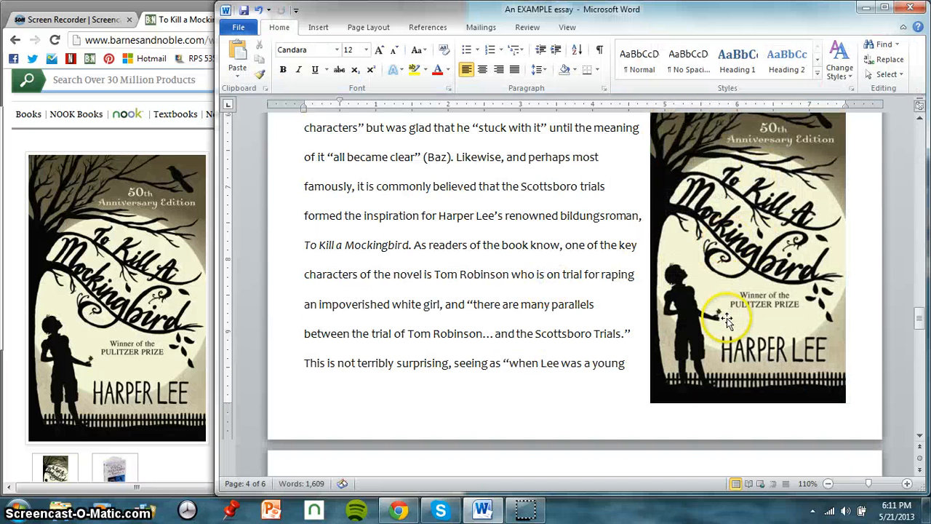
pyautogui.scroll(1, 724, 315)
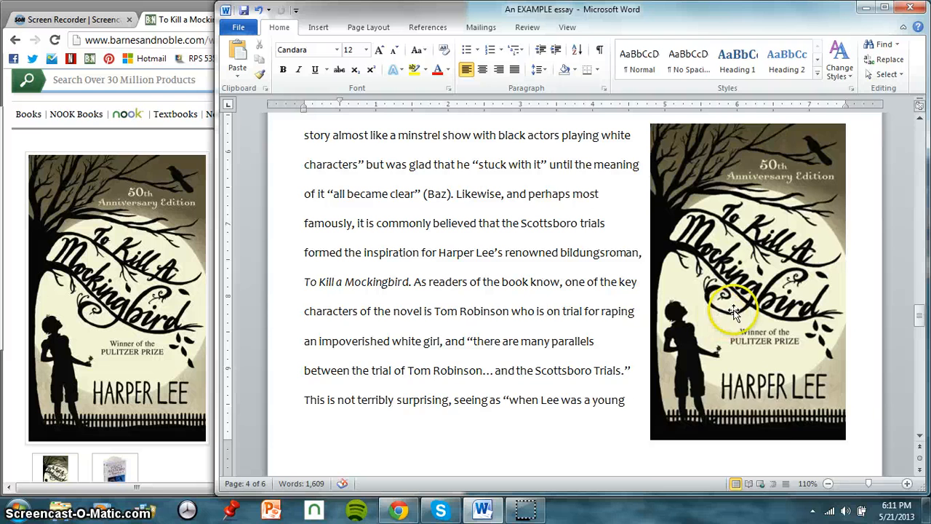
pyautogui.scroll(1, 731, 309)
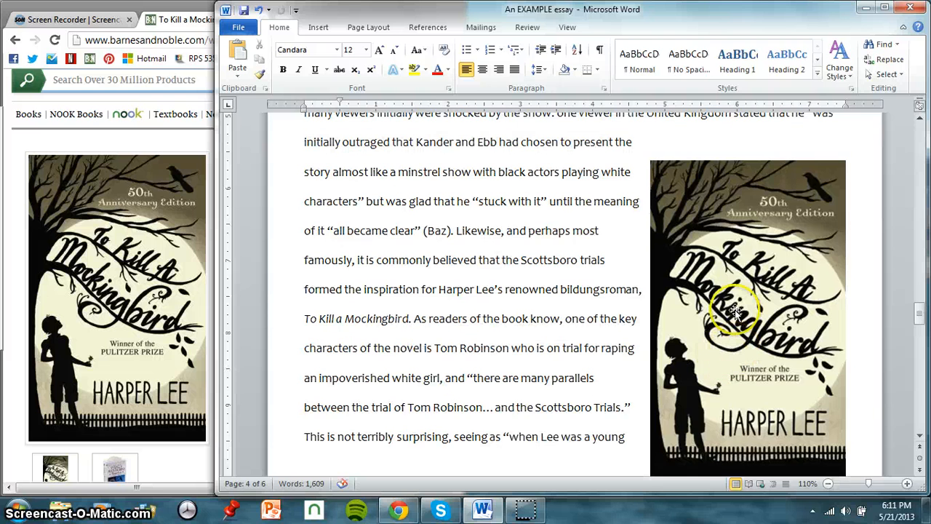
# Shrink the cover image slightly from its top-left corner to 4.26" by 2.64", so the "initially outraged" line runs full width above it.
pyautogui.click(696, 276)
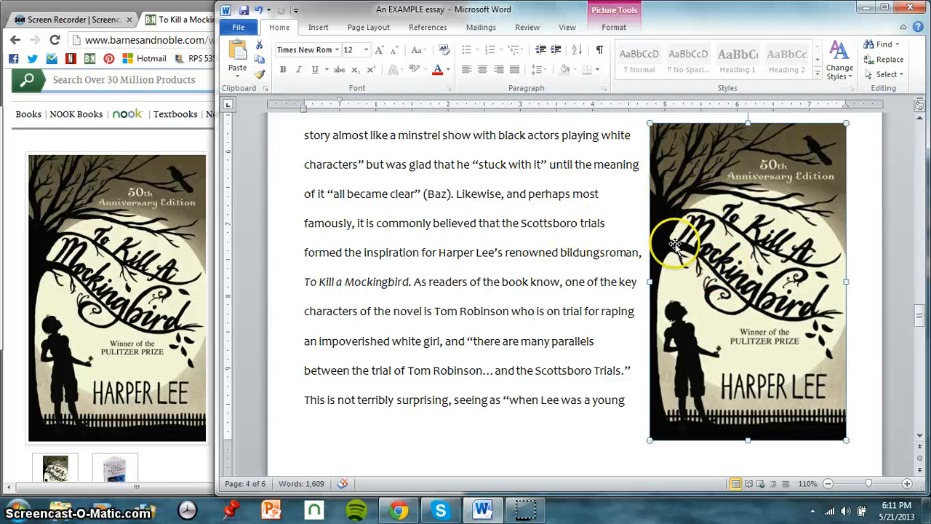
pyautogui.scroll(1, 675, 244)
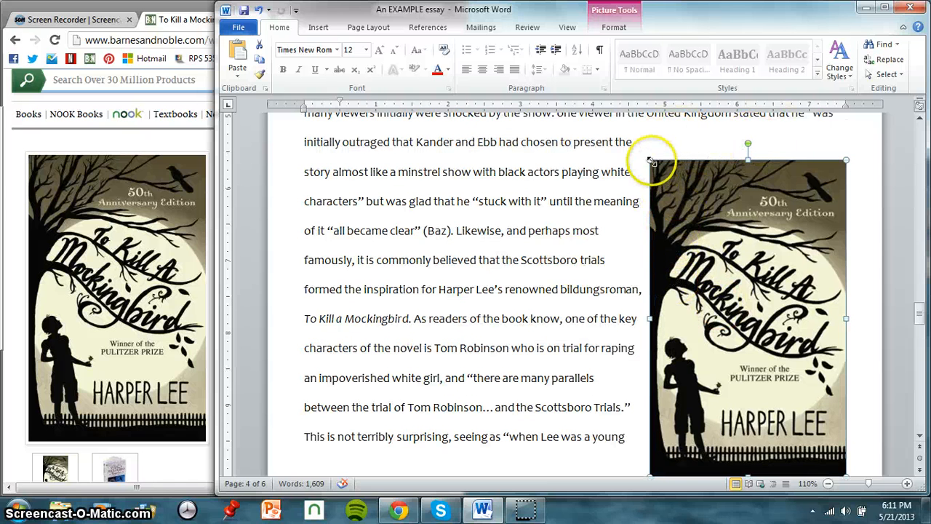
pyautogui.moveTo(651, 160); pyautogui.dragTo(656, 168)
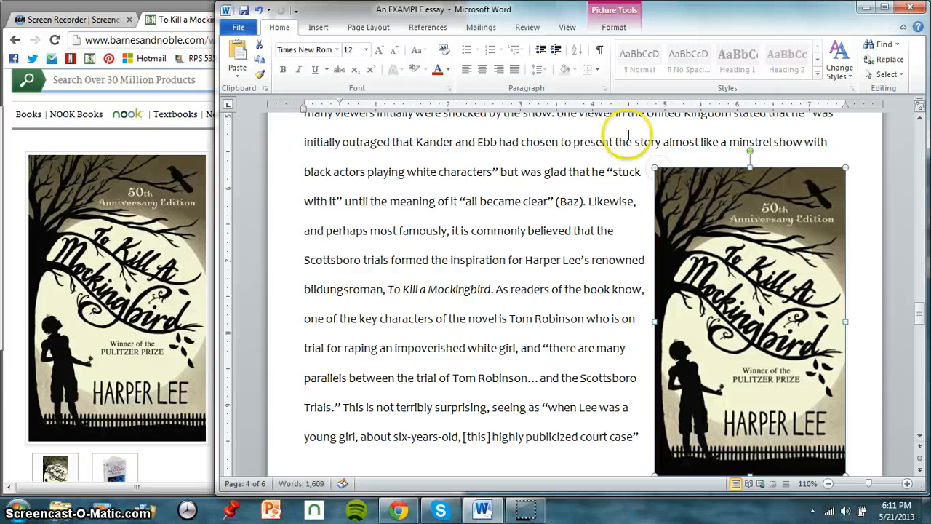
pyautogui.click(831, 142)
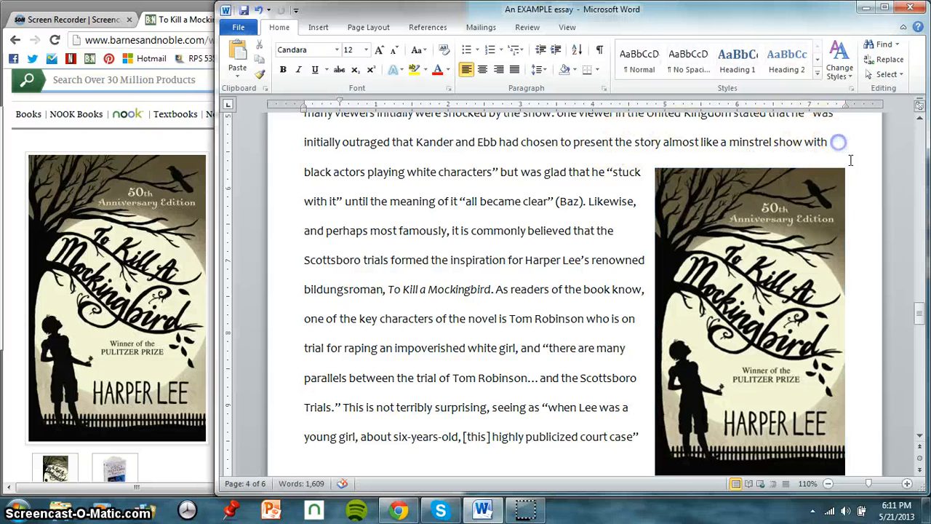
pyautogui.scroll(-1, 702, 313)
pyautogui.scroll(-3, 702, 313)
pyautogui.scroll(4, 705, 301)
# Switch to Chrome and copy the web address of the Barnes & Noble To Kill a Mockingbird page.
pyautogui.click(108, 147)
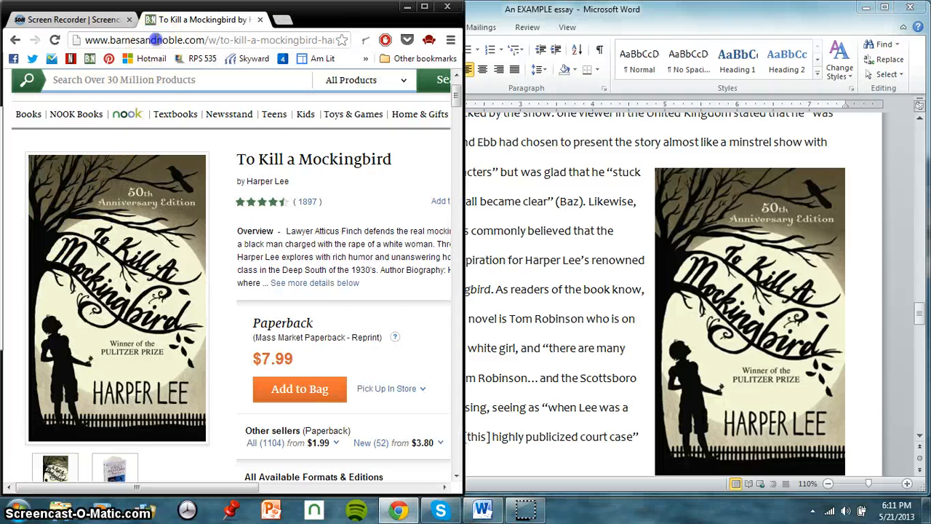
pyautogui.click(155, 40)
pyautogui.rightClick(154, 42)
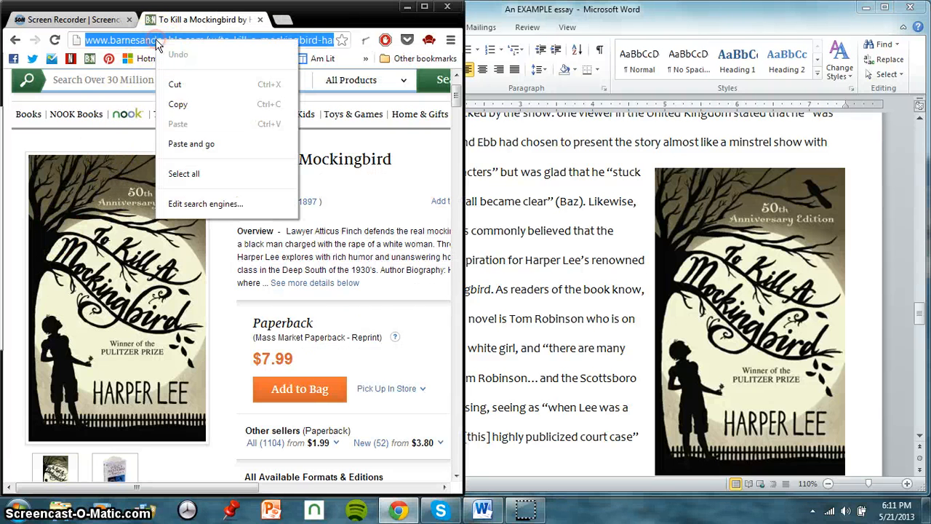
pyautogui.click(186, 102)
pyautogui.click(773, 280)
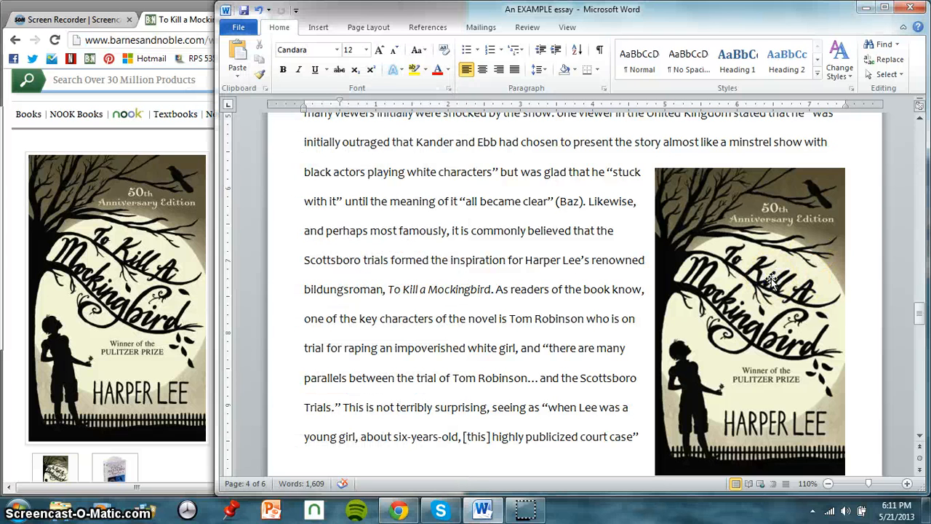
pyautogui.rightClick(772, 281)
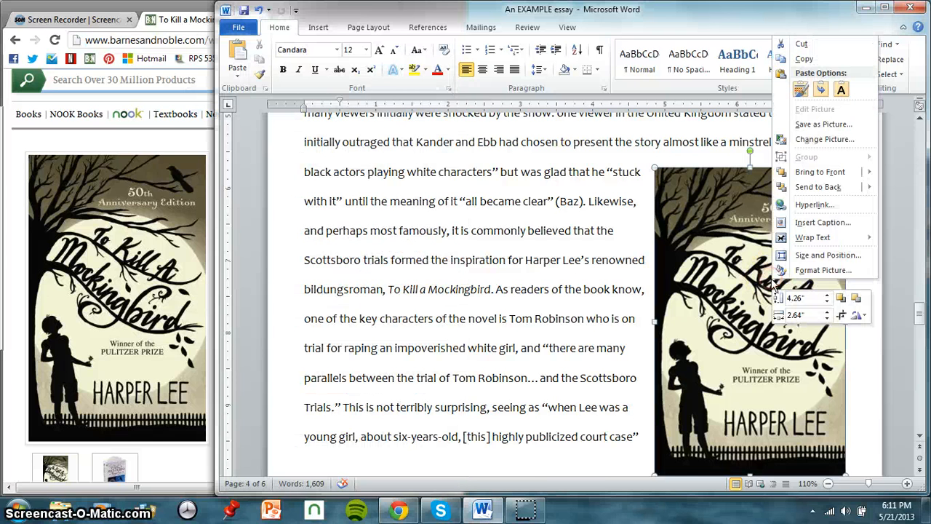
pyautogui.click(811, 205)
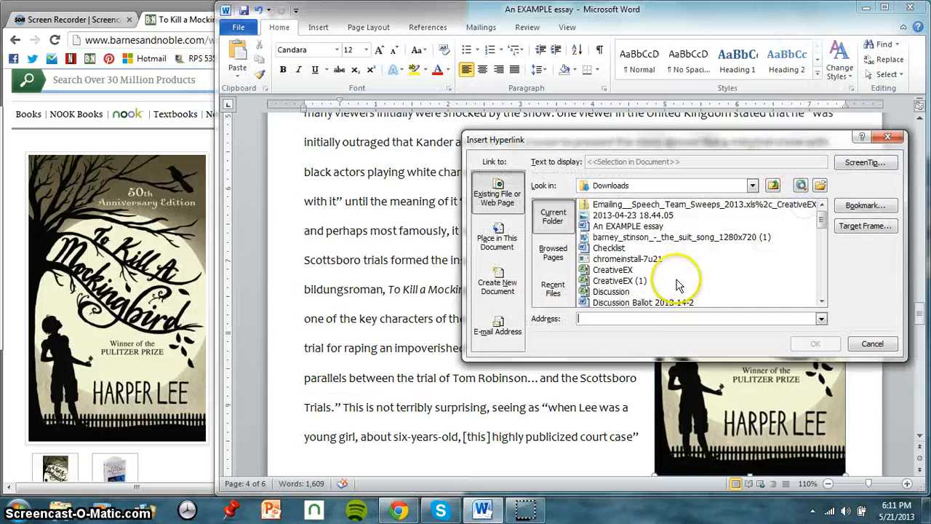
pyautogui.rightClick(650, 319)
pyautogui.click(676, 360)
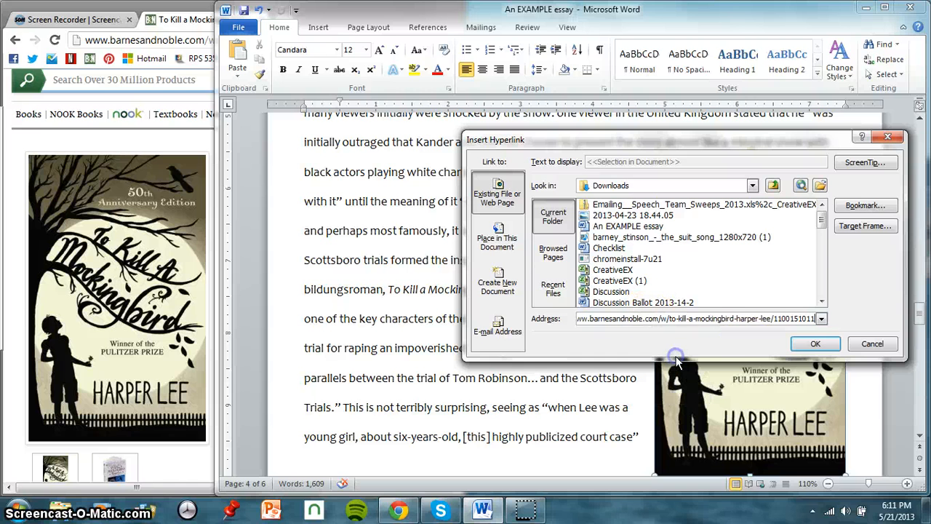
pyautogui.click(816, 344)
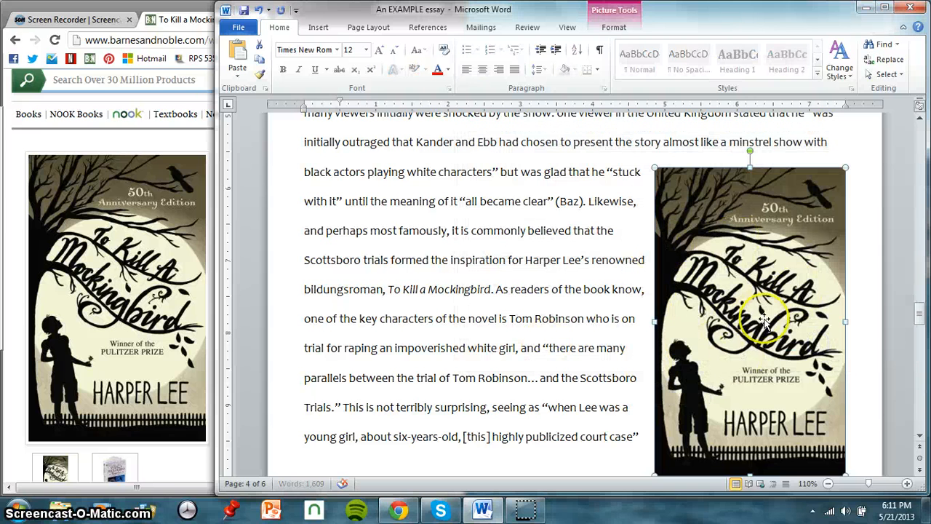
pyautogui.moveTo(812, 334)
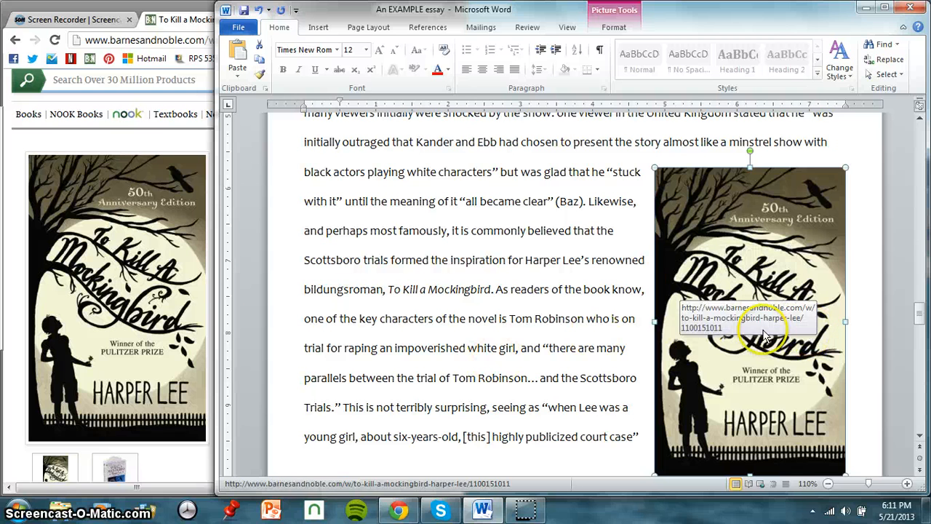
pyautogui.click(451, 278)
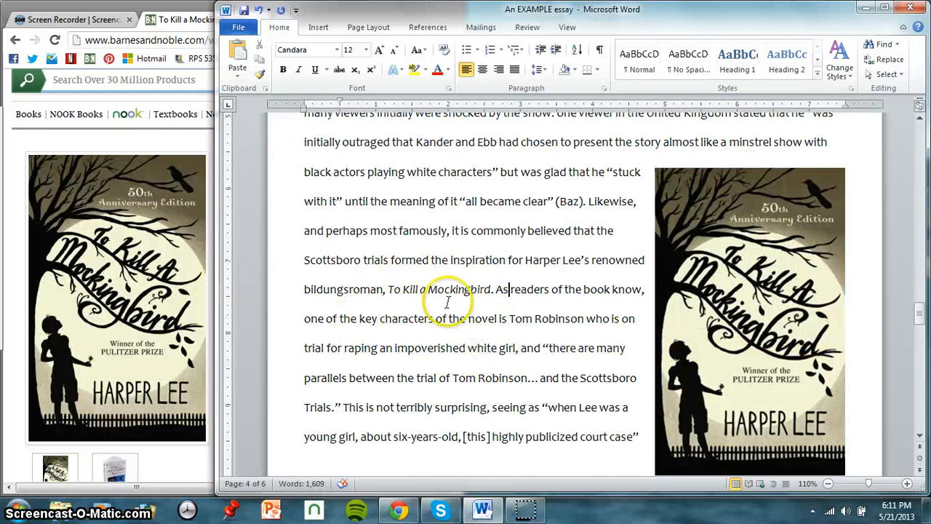
# Test the hyperlink on the Scottsboro Boys poster on page 4, and close the old To Kill a Mockingbird browser tab.
pyautogui.scroll(2, 340, 266)
pyautogui.scroll(3, 340, 266)
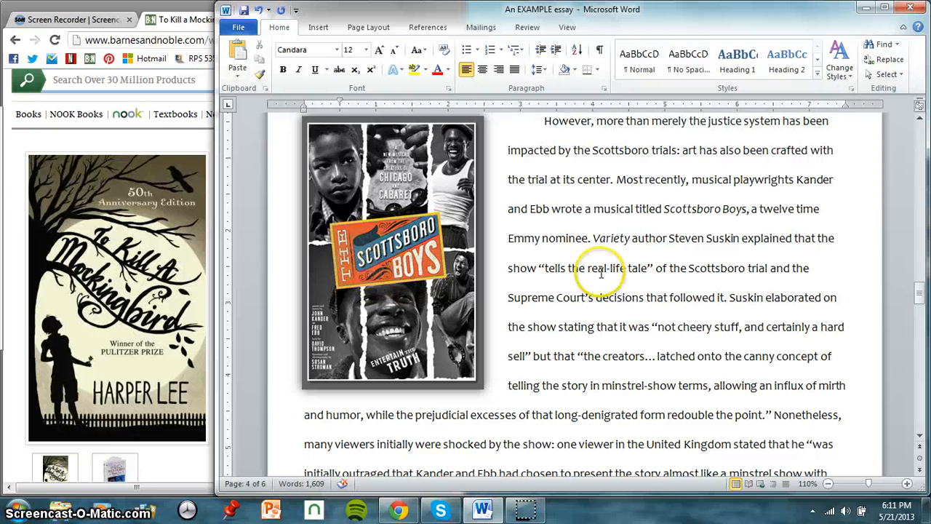
pyautogui.rightClick(390, 168)
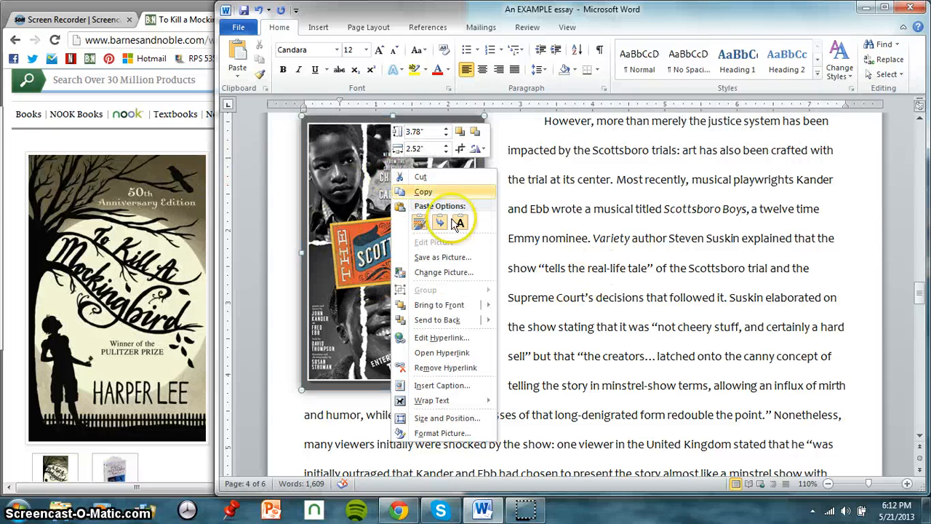
pyautogui.click(472, 353)
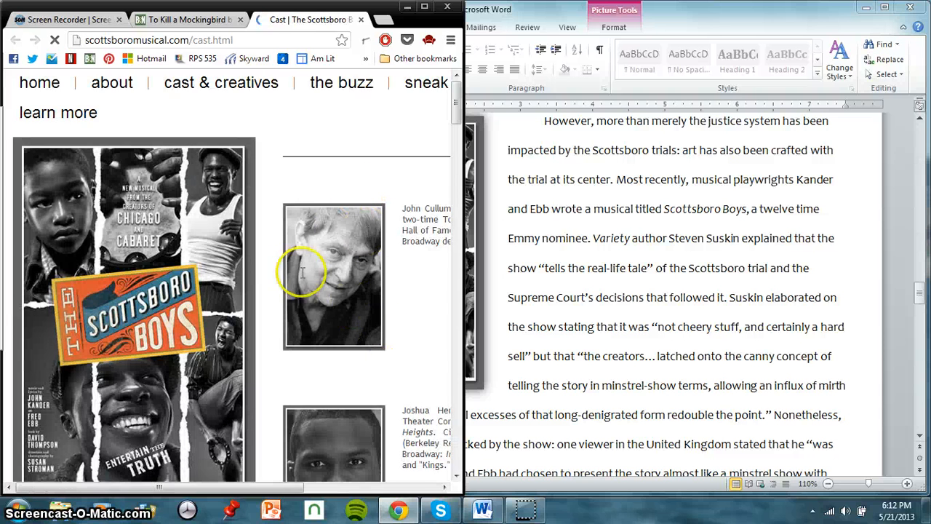
pyautogui.click(243, 20)
# Return to the essay in Word and test the hyperlink on the To Kill a Mockingbird cover image.
pyautogui.click(723, 312)
pyautogui.scroll(-5, 724, 311)
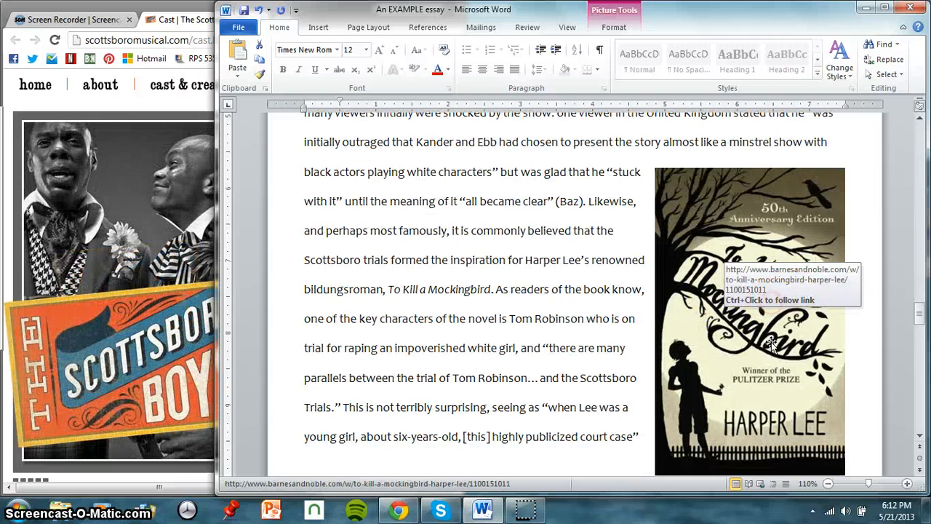
pyautogui.rightClick(772, 343)
pyautogui.click(804, 253)
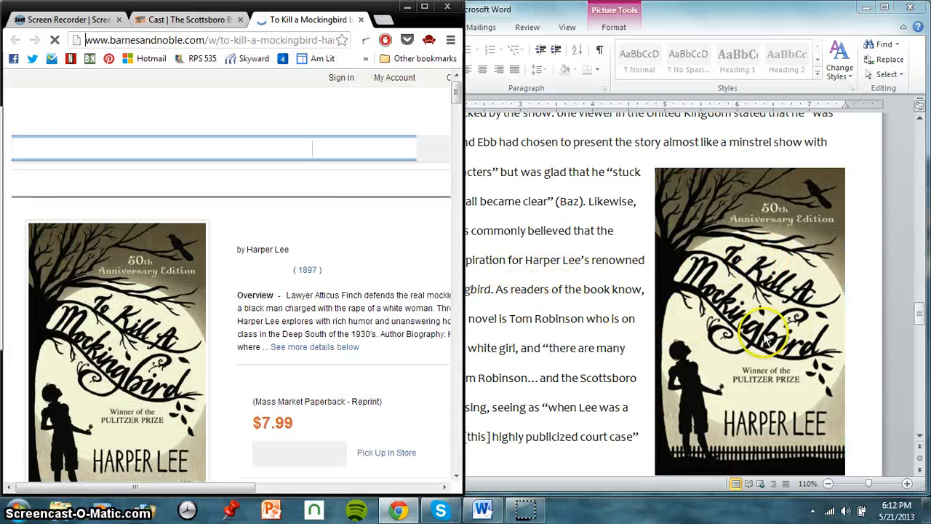
pyautogui.click(534, 295)
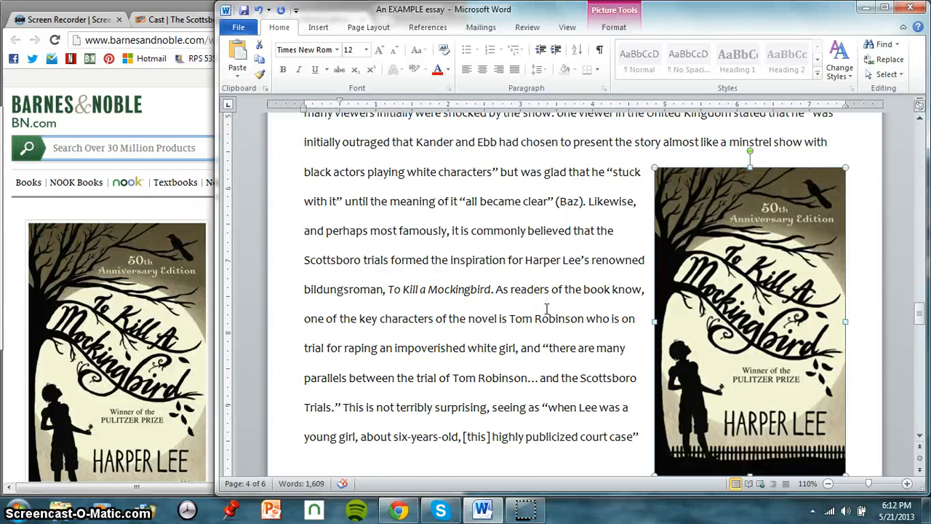
# Review the source entries in the Works Cited list on page 6.
pyautogui.scroll(-15, 546, 309)
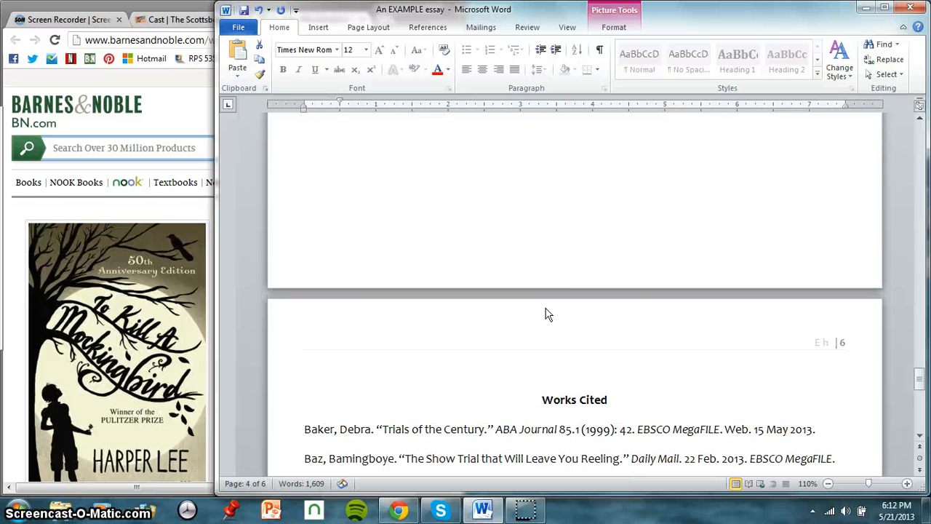
pyautogui.scroll(-6, 546, 309)
pyautogui.click(664, 320)
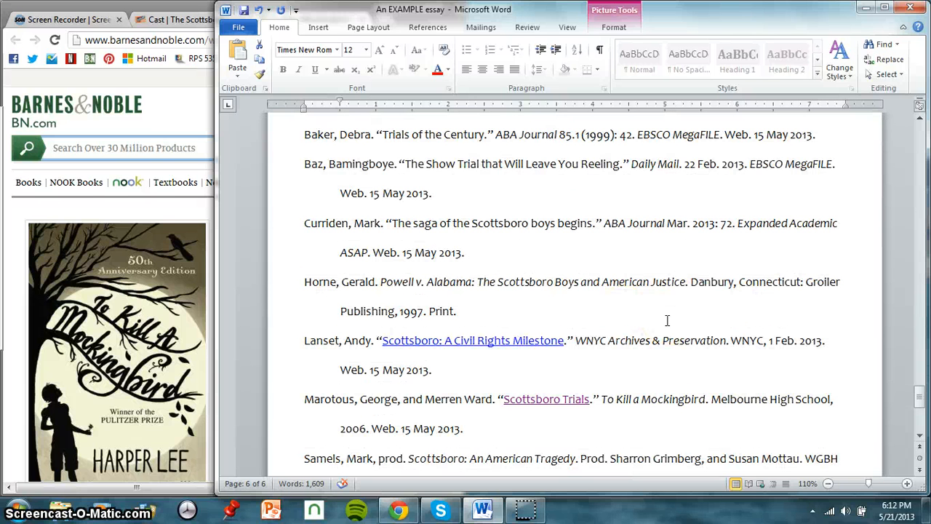